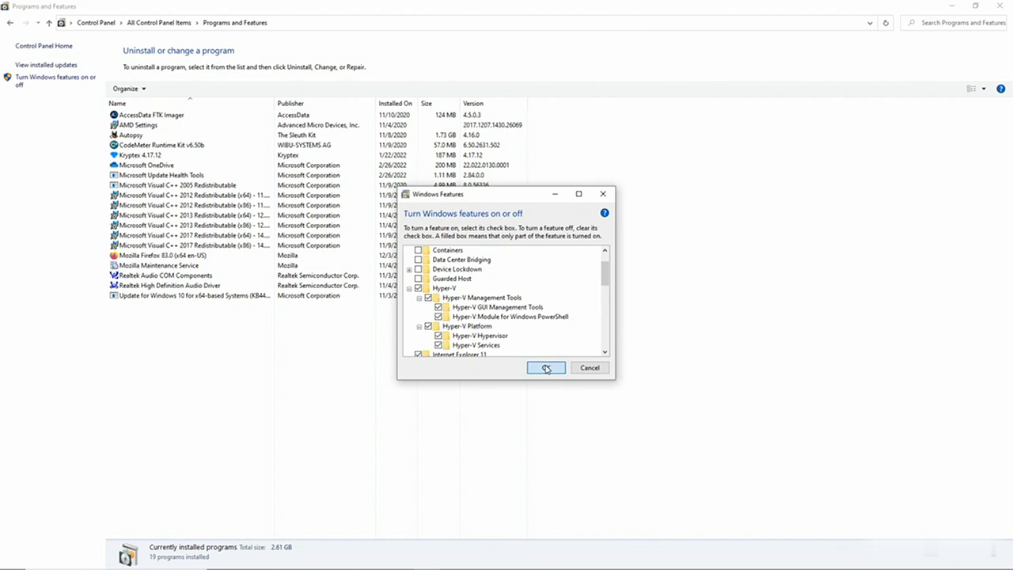
Apply the Windows feature selection with all Hyper-V management tools and platform components enabled, and restart the PC.
click(547, 368)
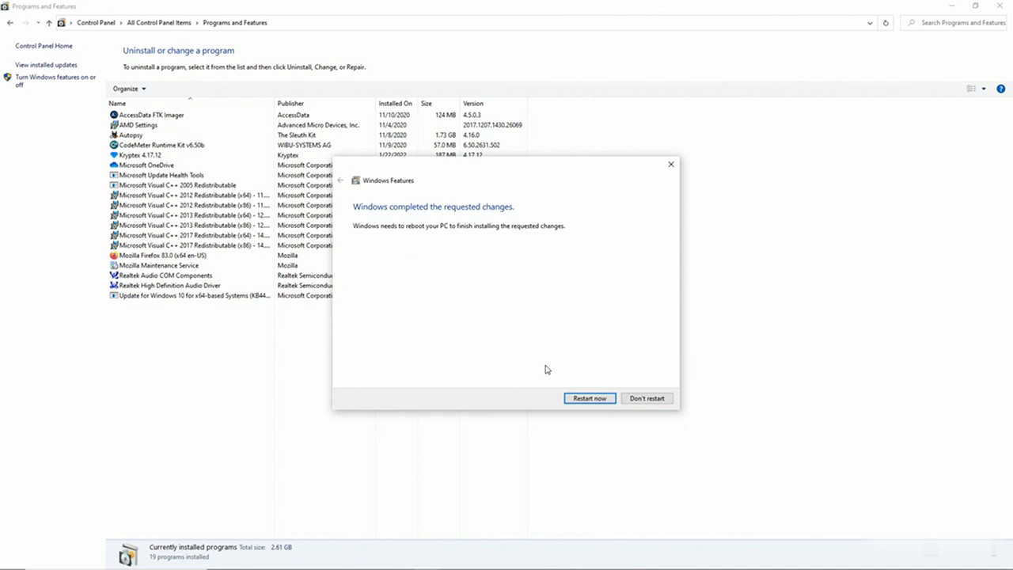
click(575, 400)
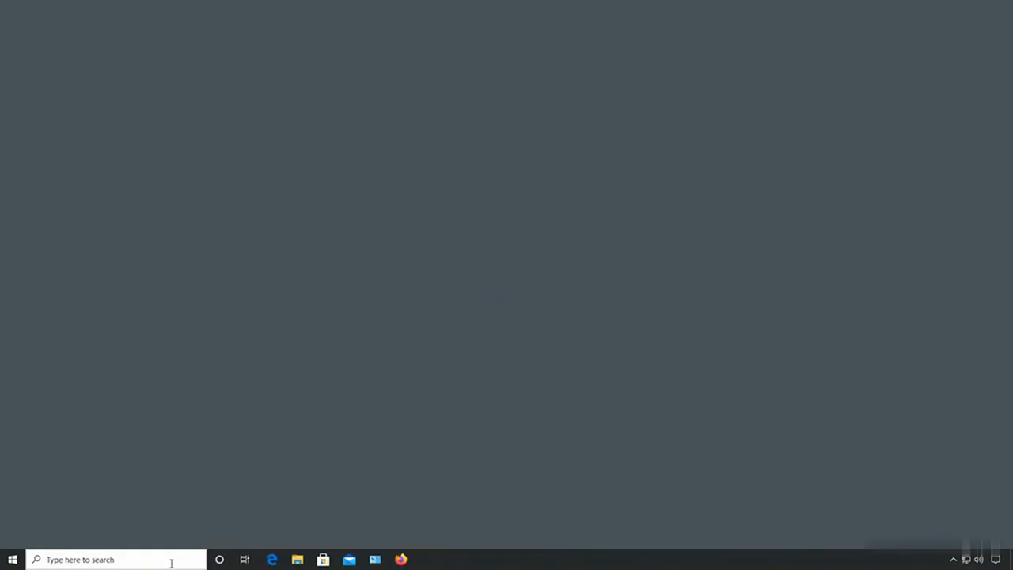
Search Windows for "hyper-v" and open Hyper-V Manager.
click(165, 565)
text(h)
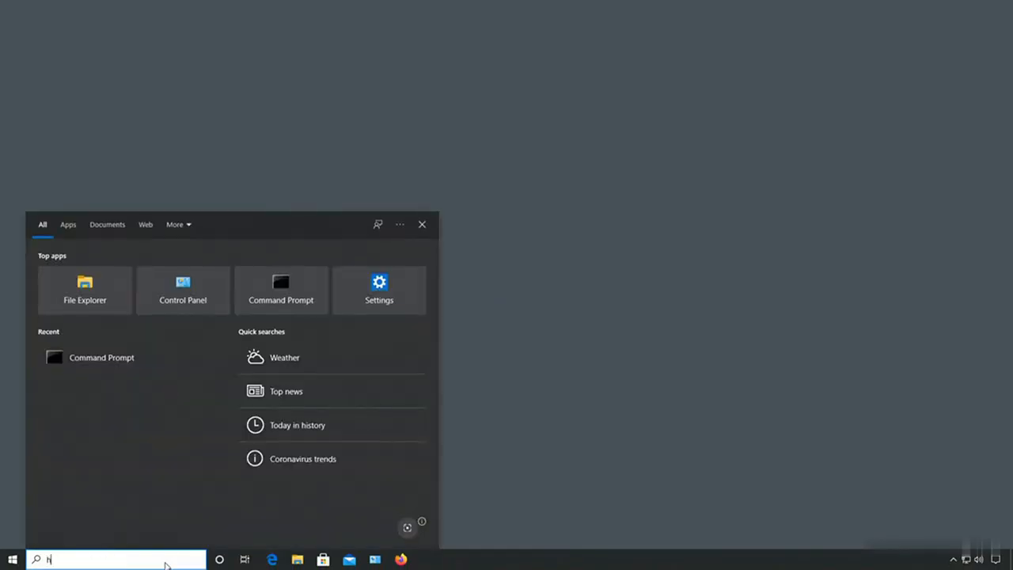
text(yper-v)
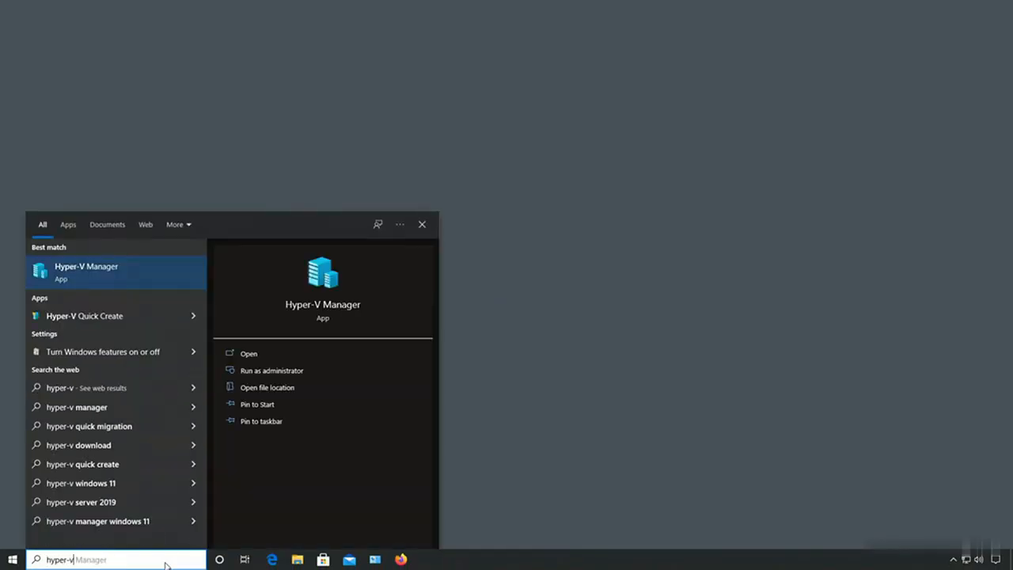
click(100, 273)
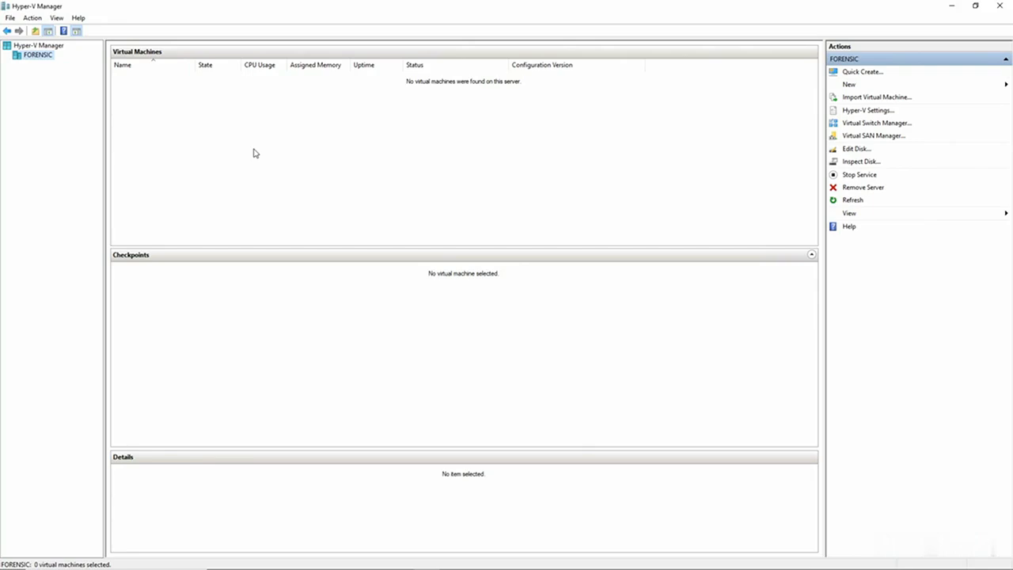
Start creating a new virtual machine on the FORENSIC server with a custom configuration, past the introduction page.
right_click(37, 57)
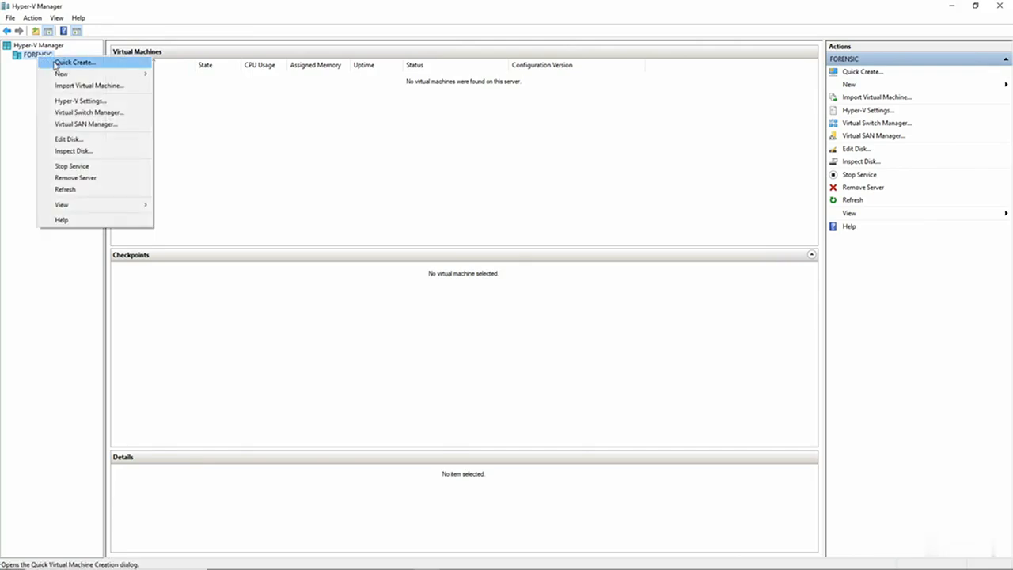
mouse_move(80, 76)
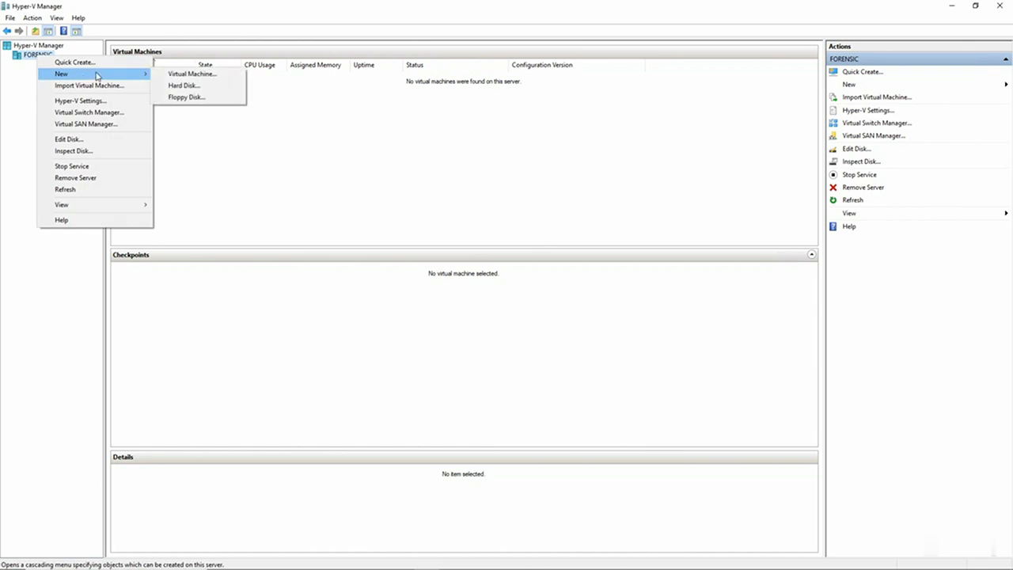
click(179, 73)
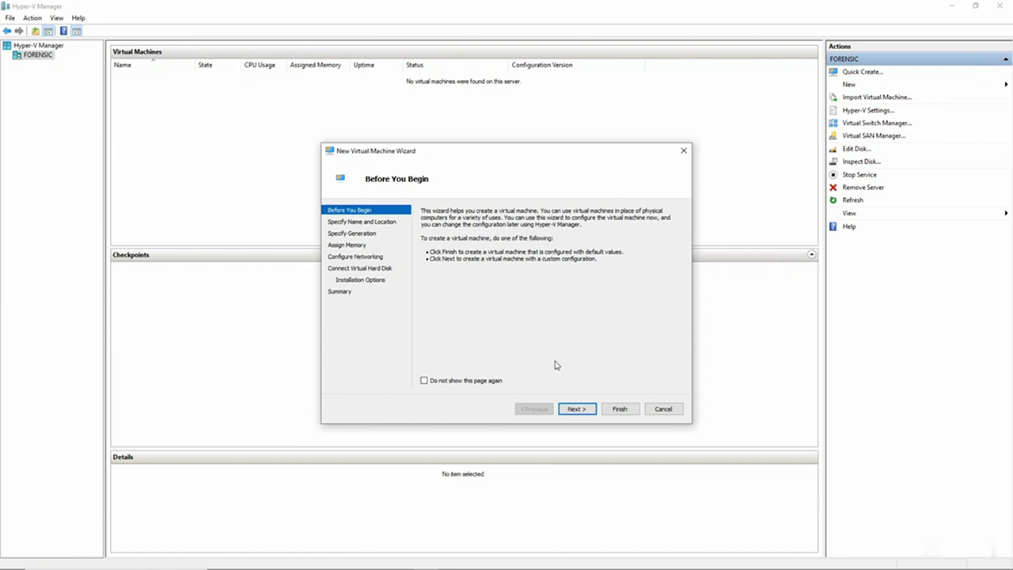
click(577, 409)
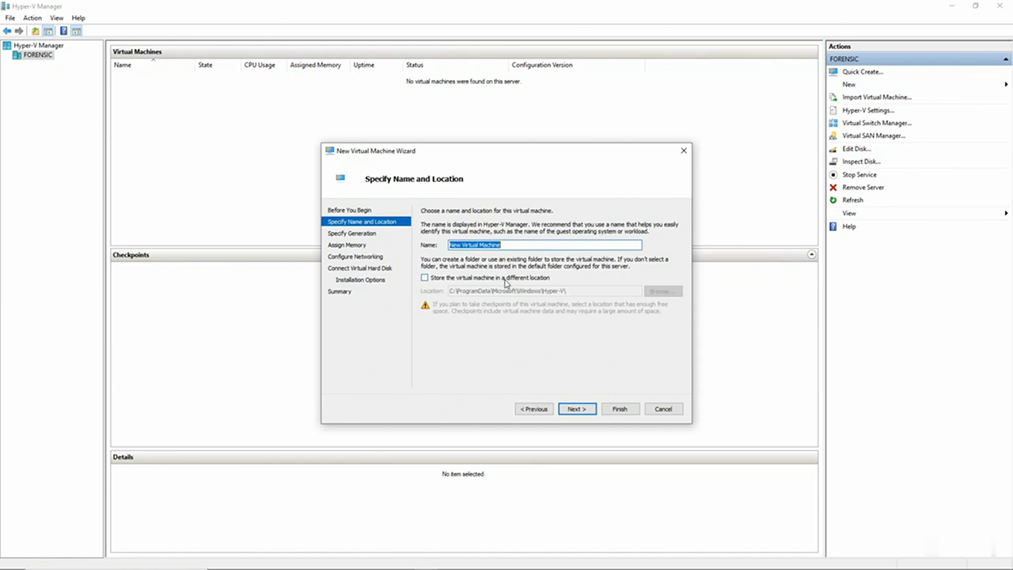
Enable storing the virtual machine in a different location, keeping the default name and folder, and choose Generation 2.
click(506, 283)
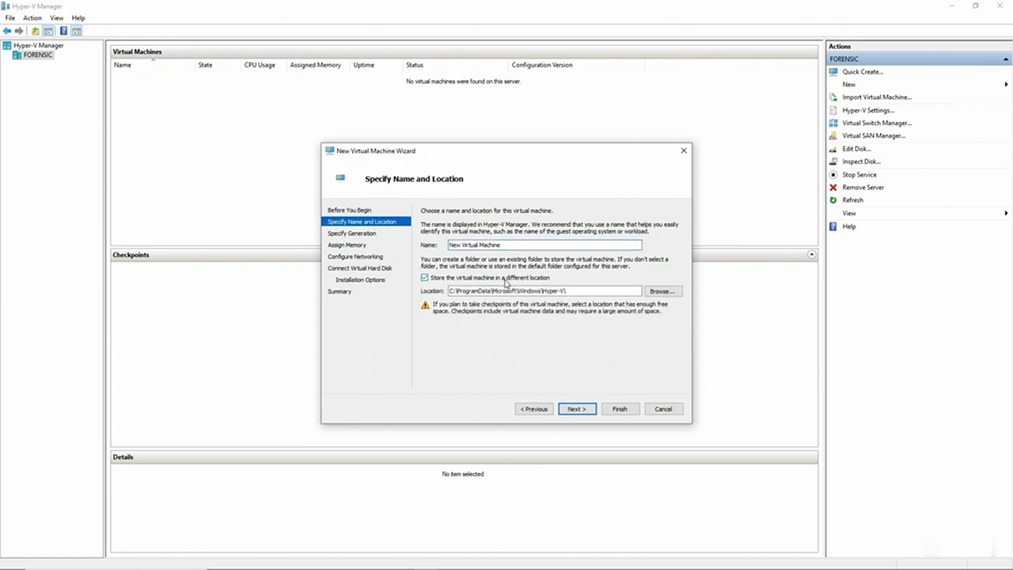
click(580, 291)
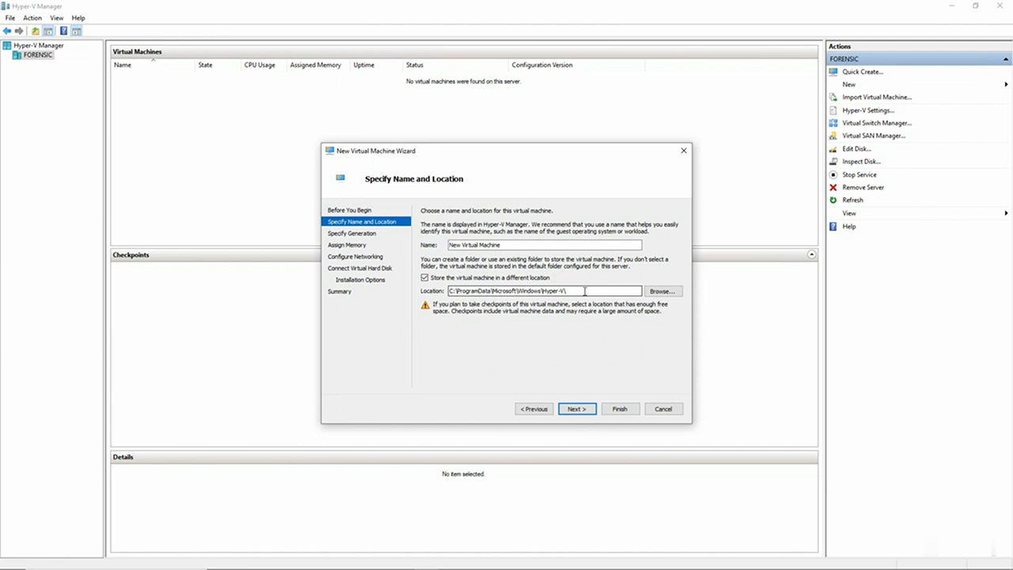
click(657, 292)
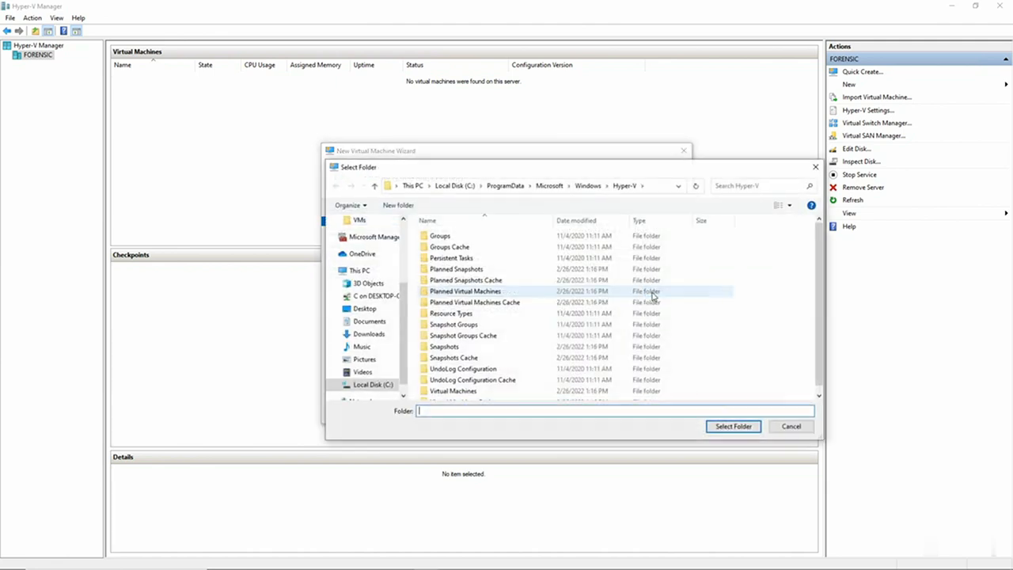
click(790, 426)
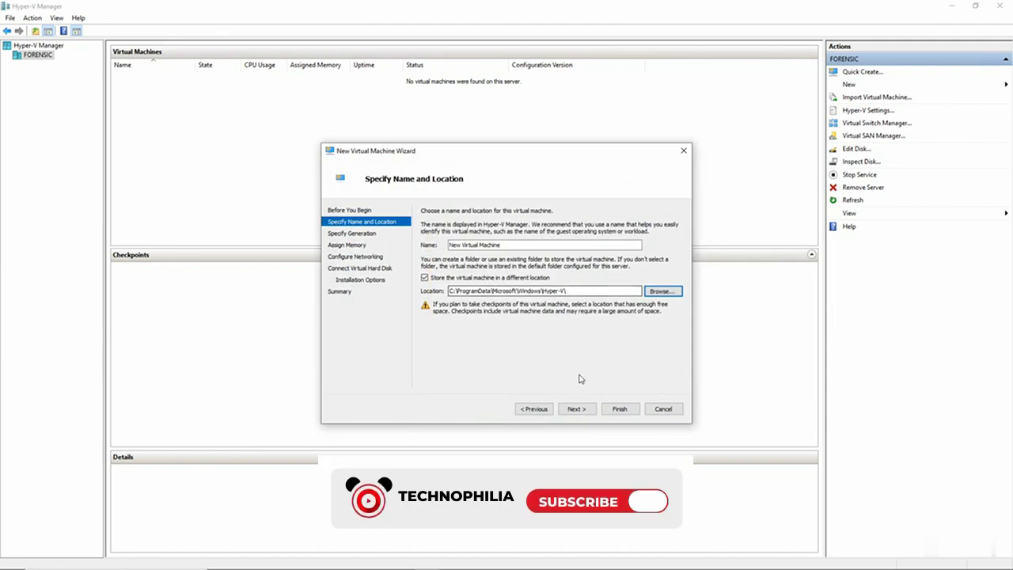
click(578, 409)
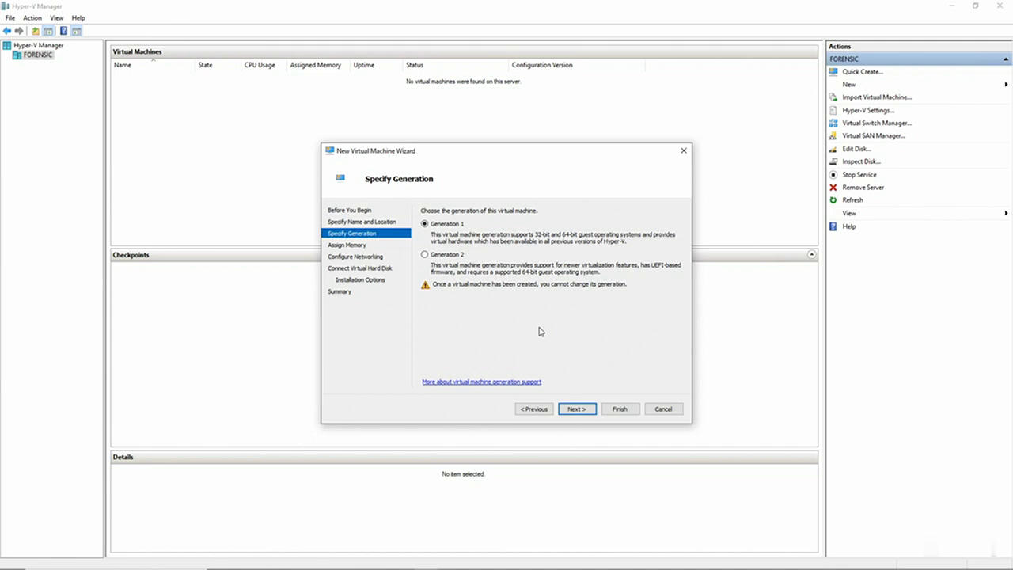
click(440, 257)
click(577, 410)
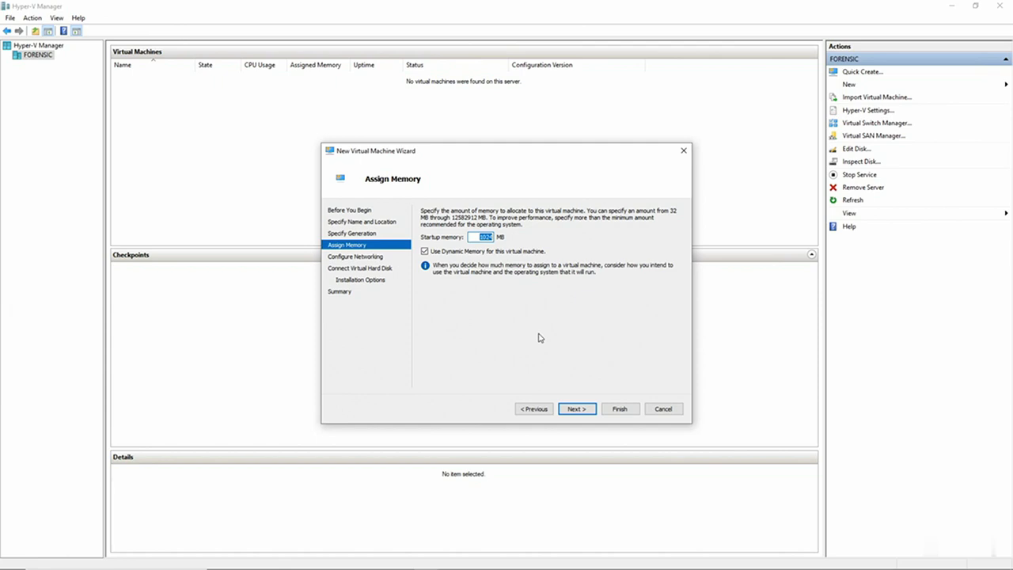
Check the computer's installed and available memory in Task Manager's performance view, and close Task Manager.
click(563, 565)
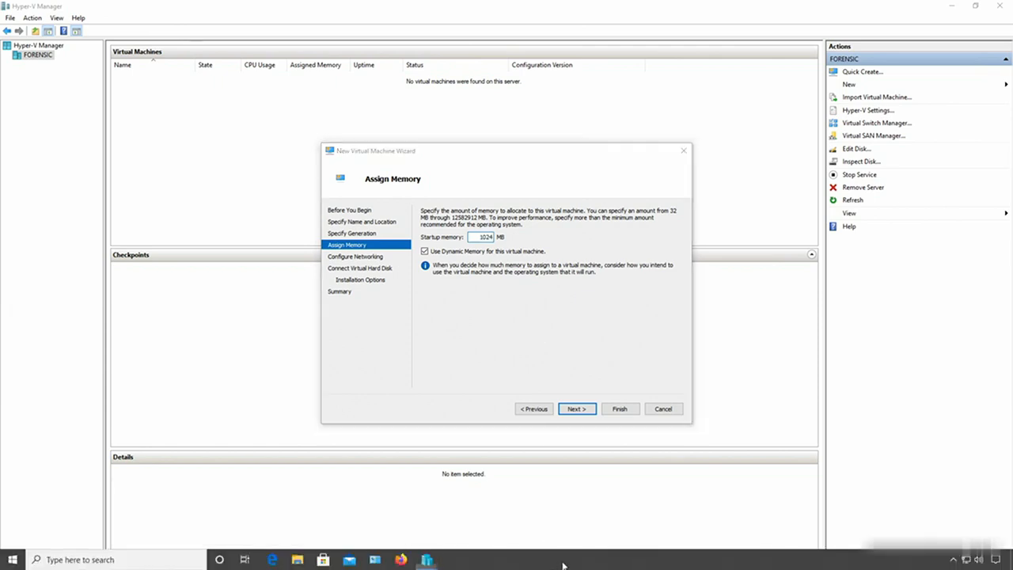
right_click(563, 565)
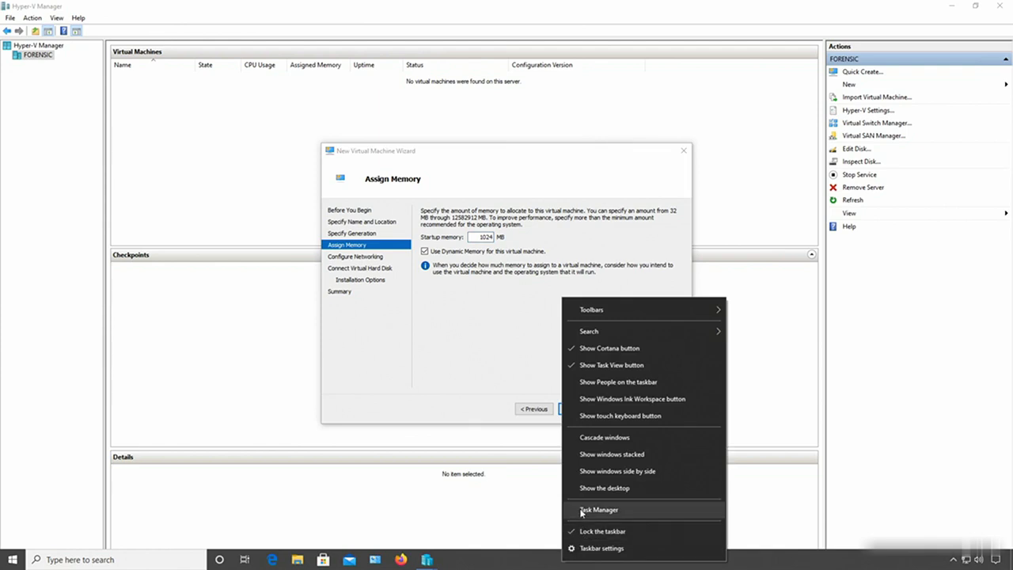
click(600, 510)
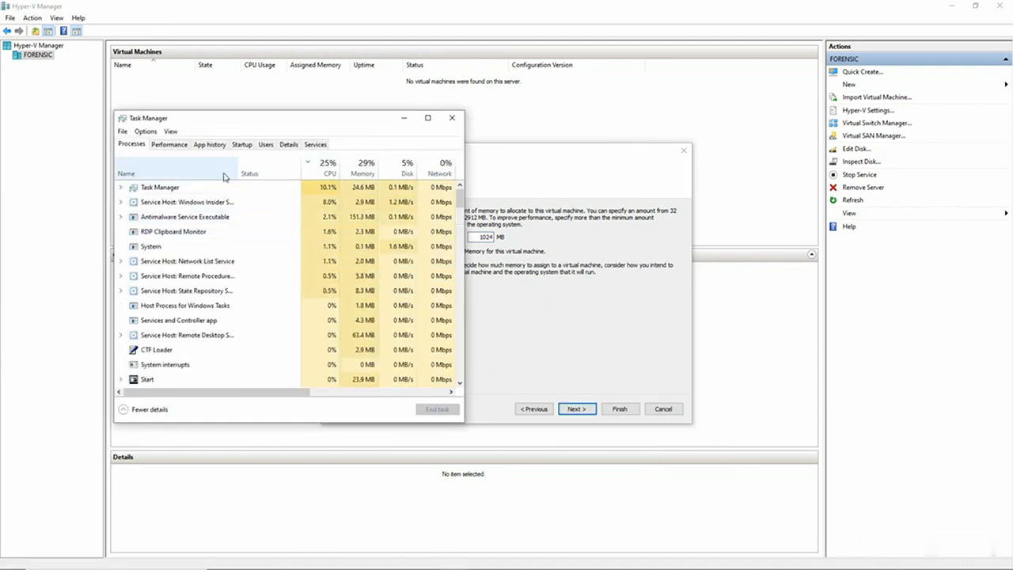
click(175, 145)
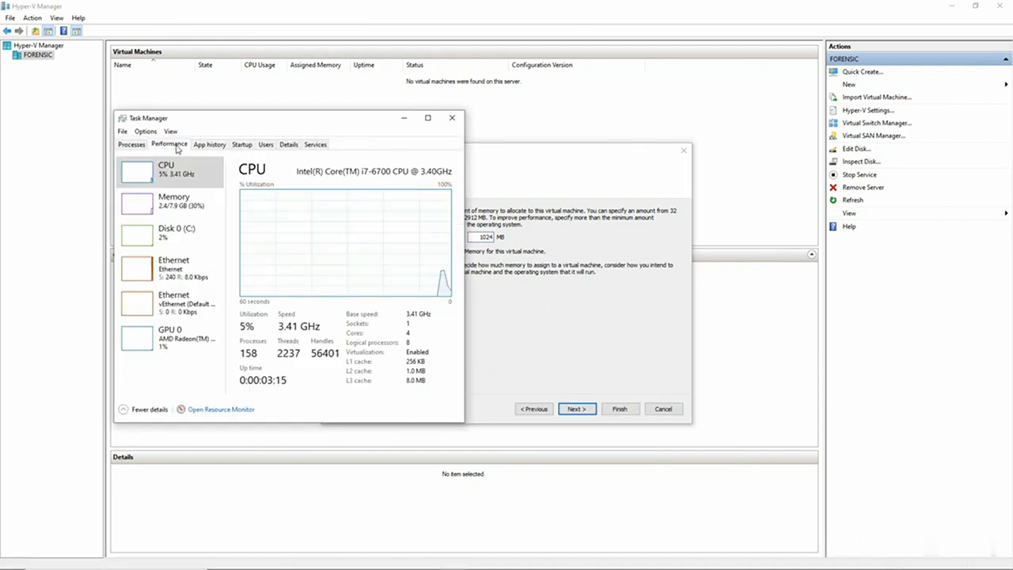
click(173, 204)
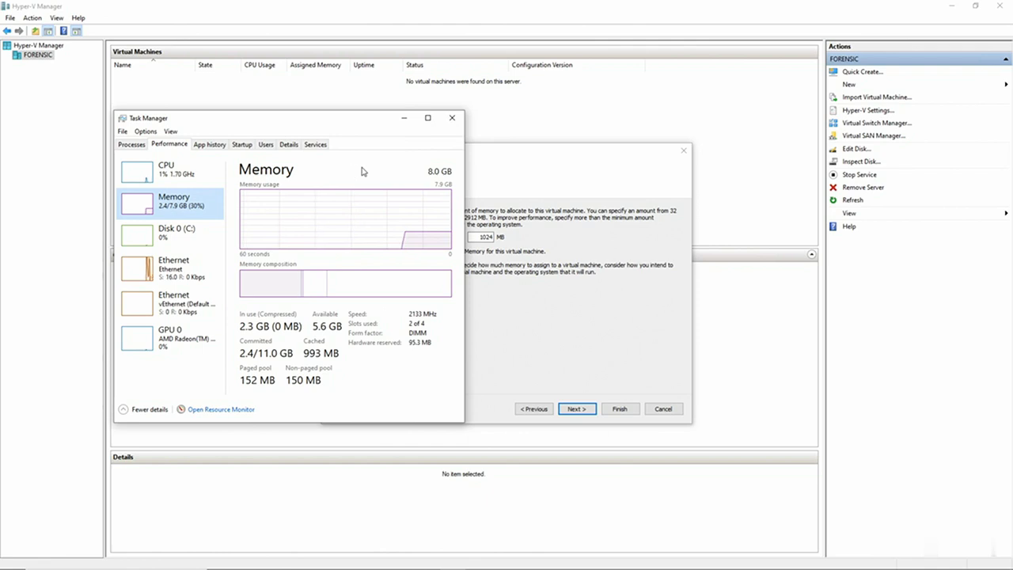
click(452, 117)
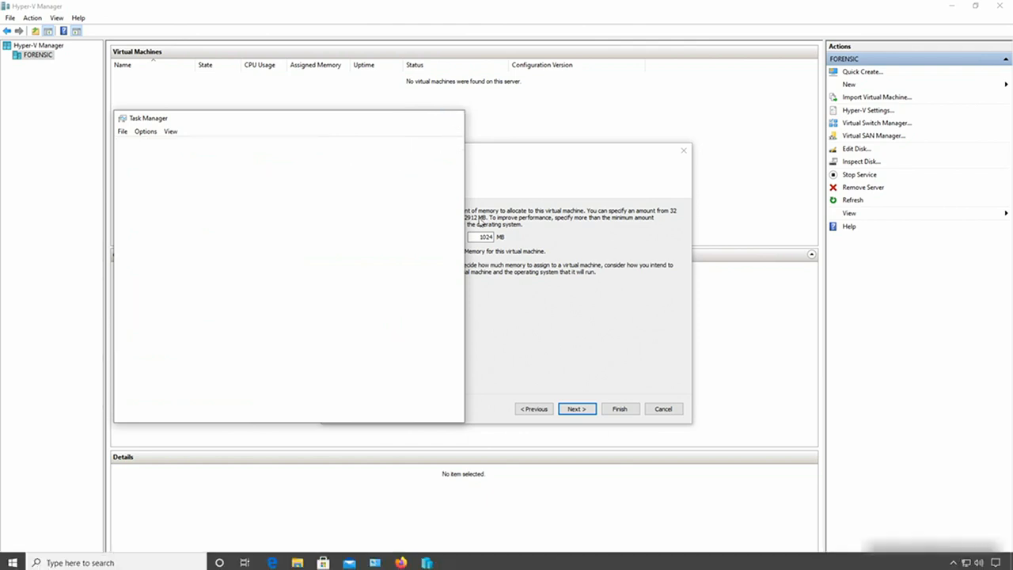
Set the virtual machine's startup memory to 3000 MB and continue to the networking settings.
drag(479, 237, 509, 243)
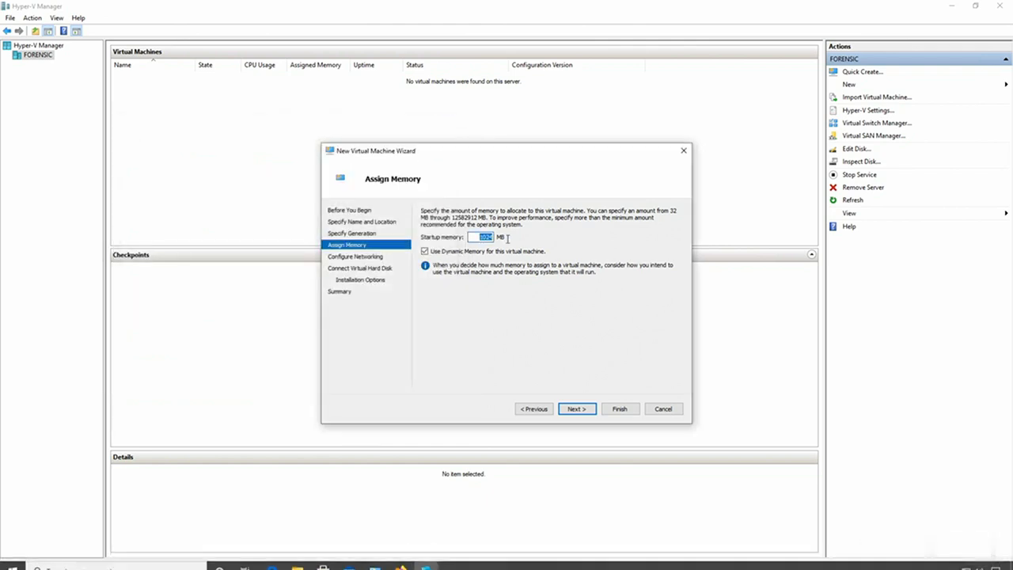
text(3000)
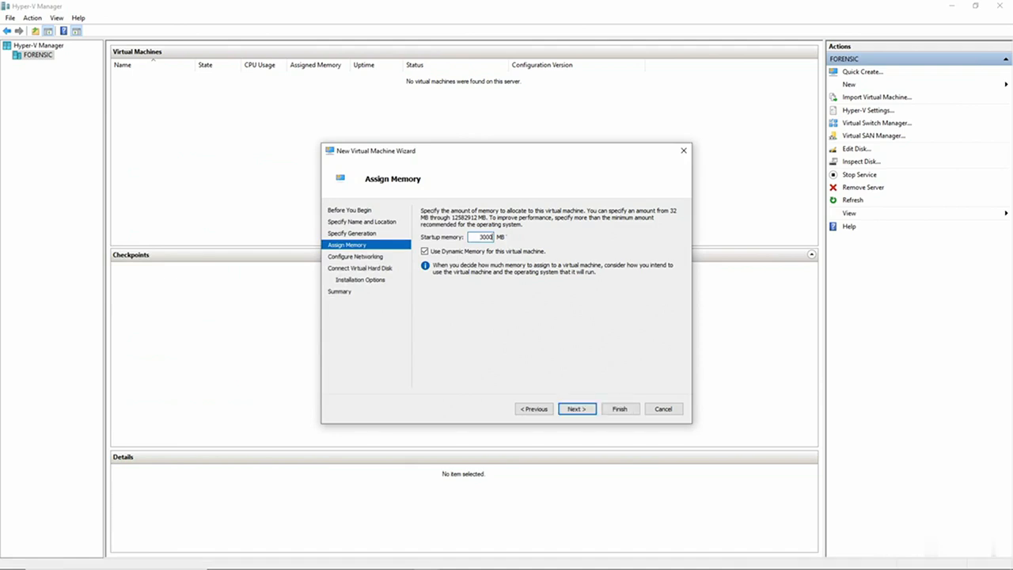
click(574, 411)
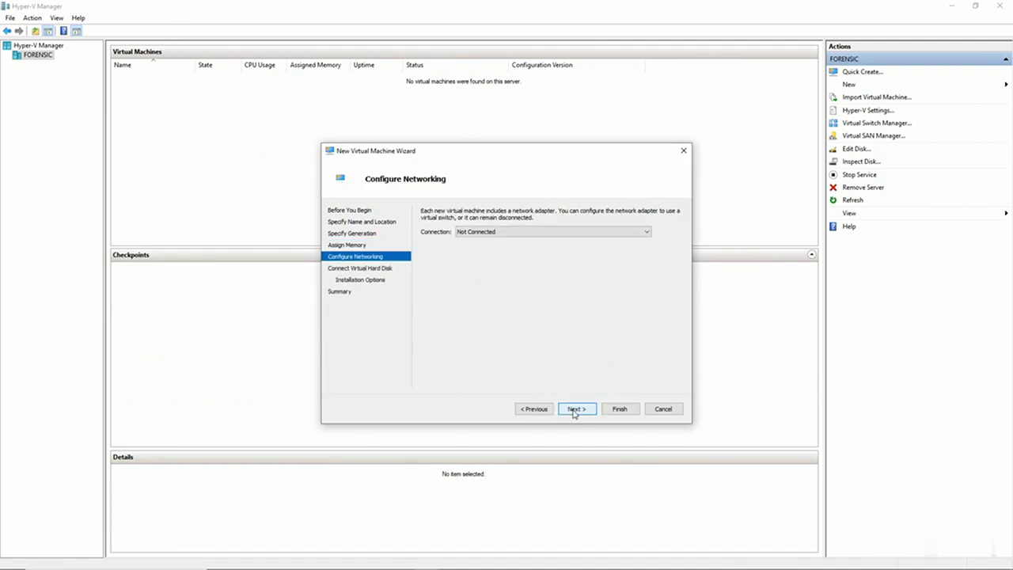
Connect the virtual machine's network adapter to the Default Switch and continue to the virtual hard disk settings.
click(549, 236)
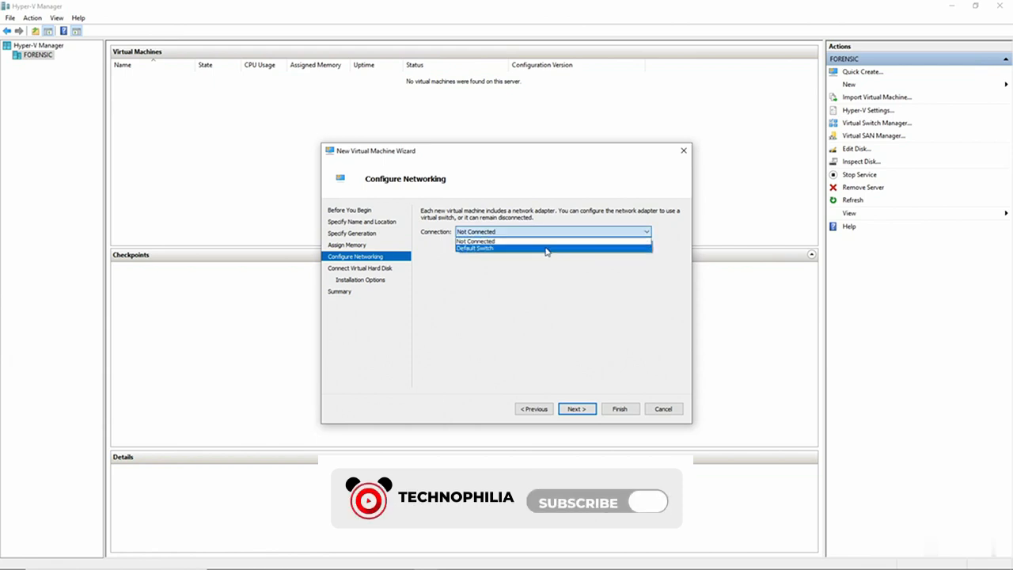
click(546, 248)
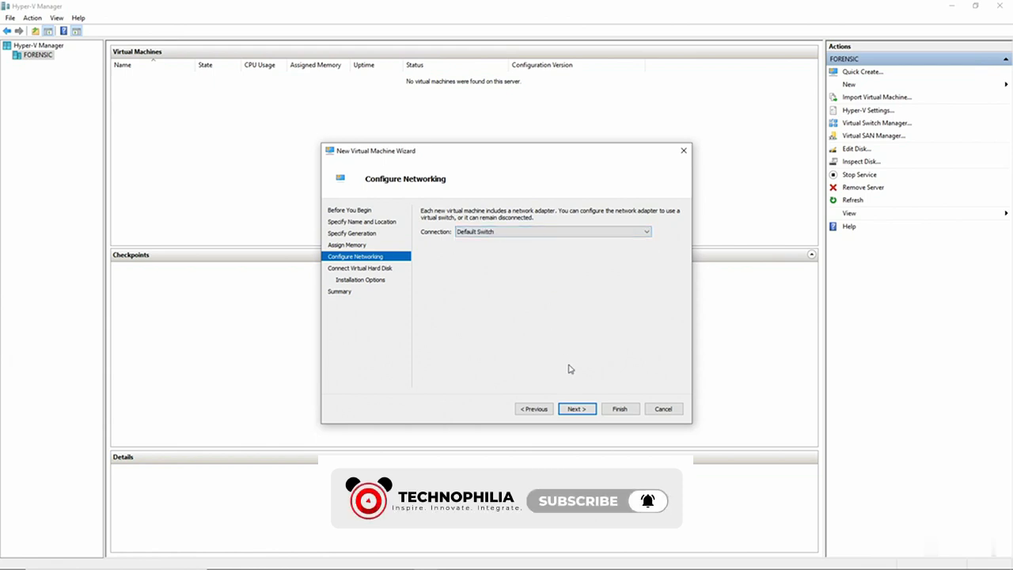
click(576, 410)
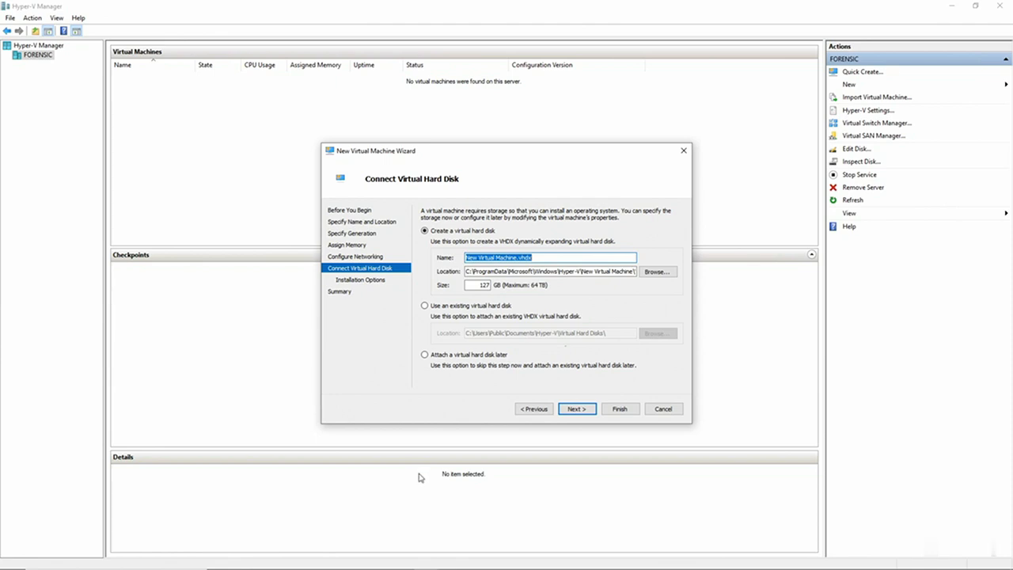
Check the free space on Local Disk (C:) in File Explorer, and minimize its window.
mouse_move(380, 569)
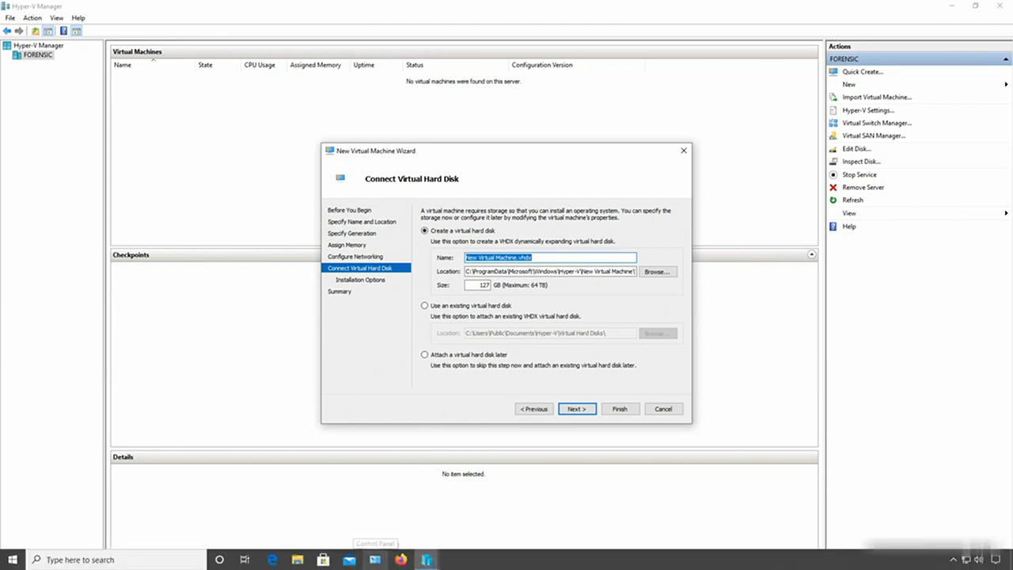
click(299, 563)
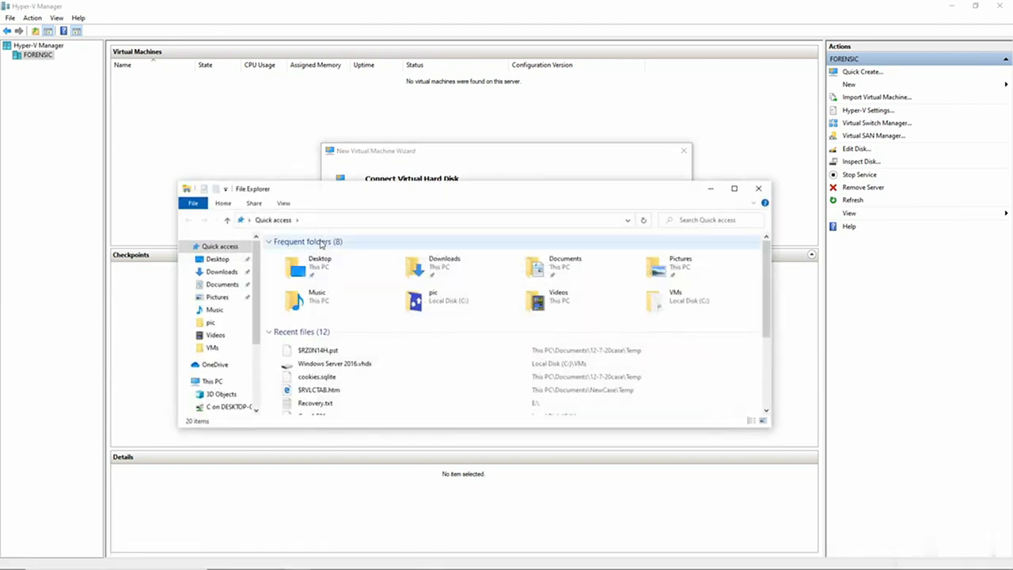
click(215, 381)
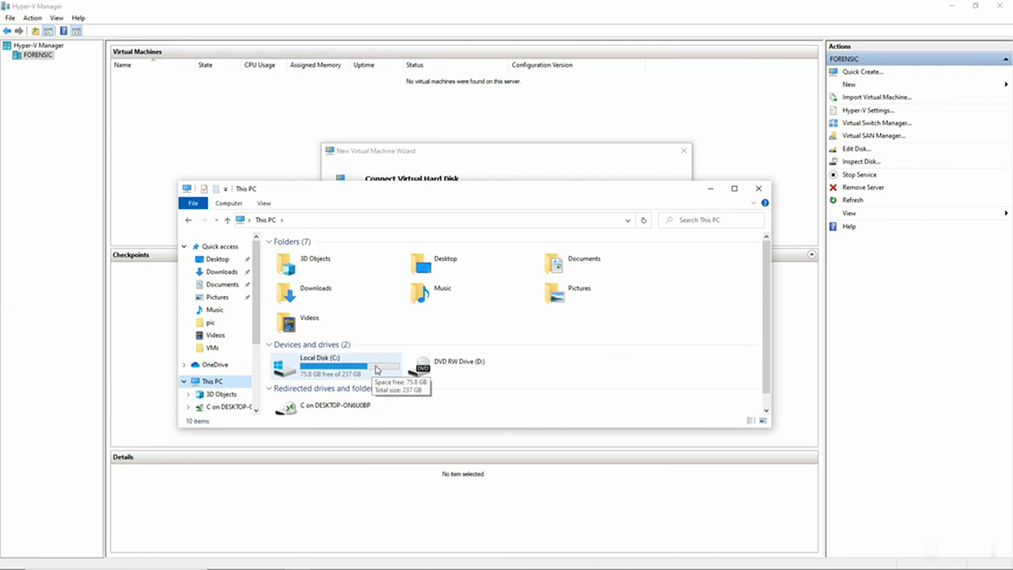
click(710, 188)
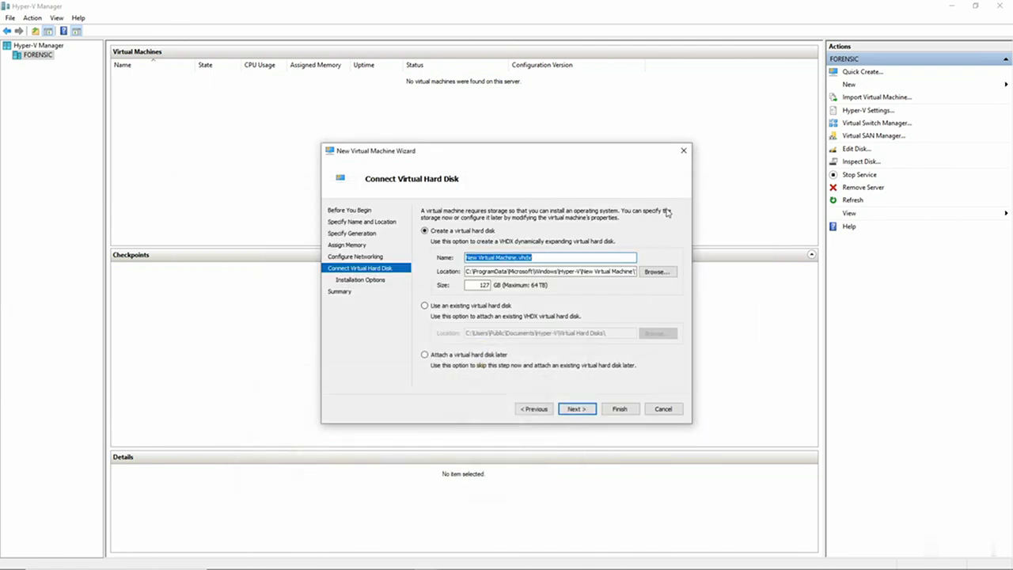
Set the new virtual hard disk's size to 40 GB and continue to the installation options.
click(483, 285)
double_click(484, 285)
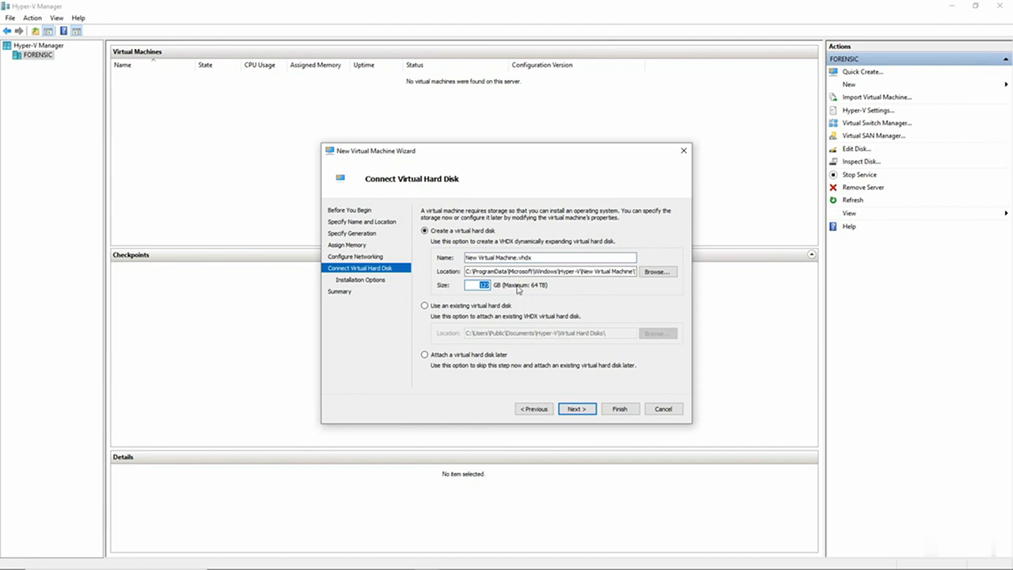
text(40)
click(577, 409)
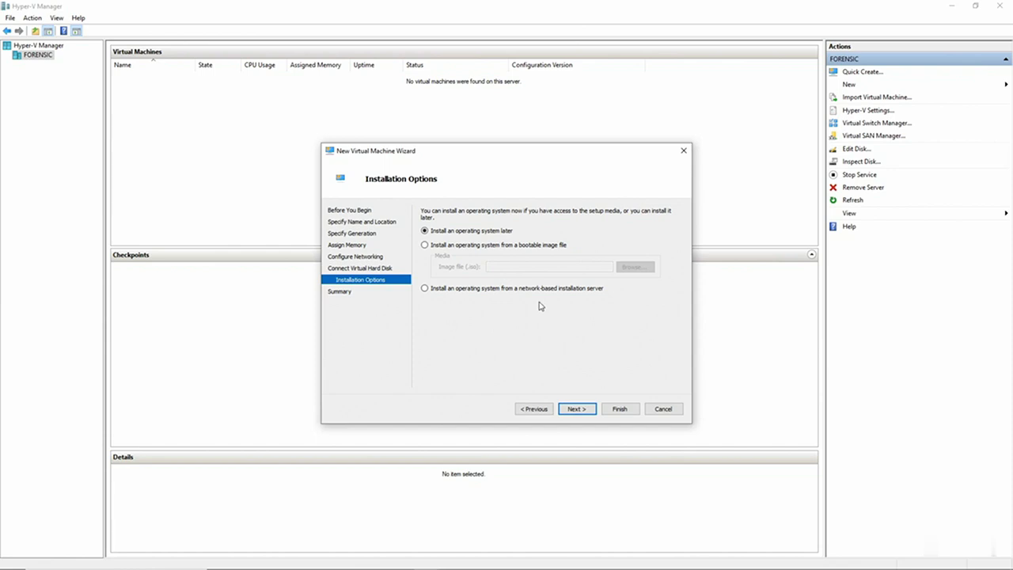
Try the bootable image file option, back out of browsing for an ISO, and try the network-based installation server option.
click(536, 246)
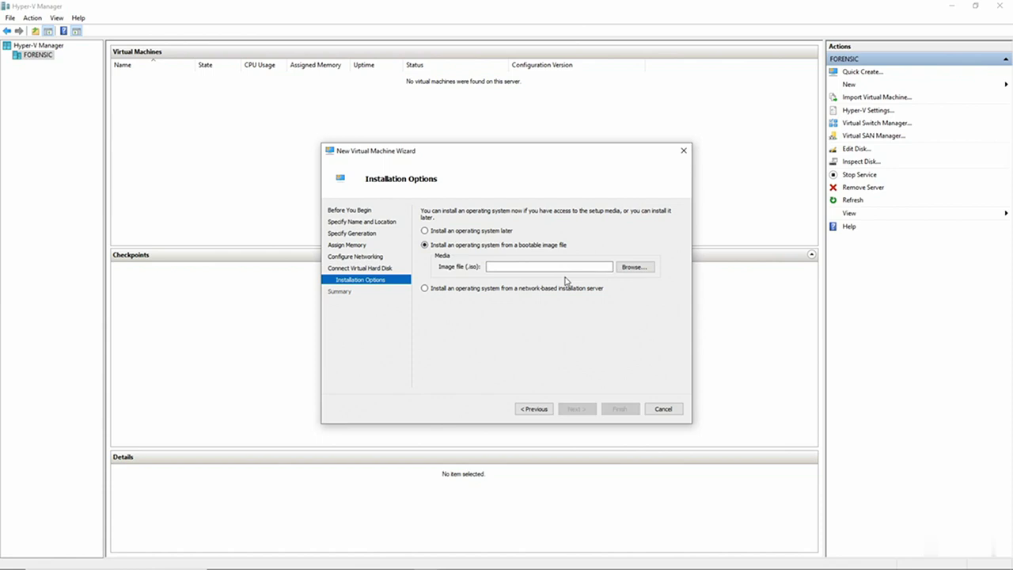
click(632, 267)
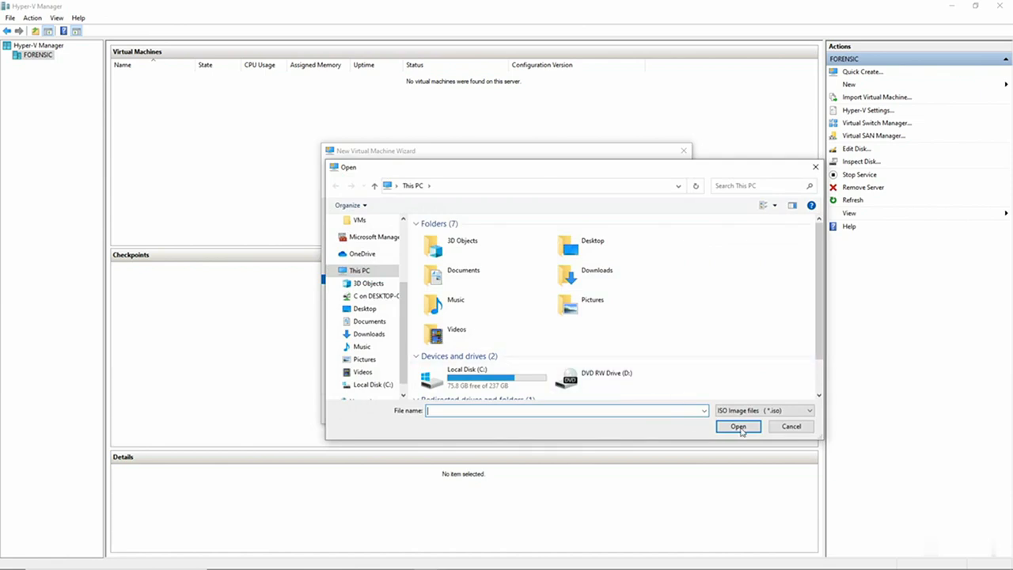
click(790, 428)
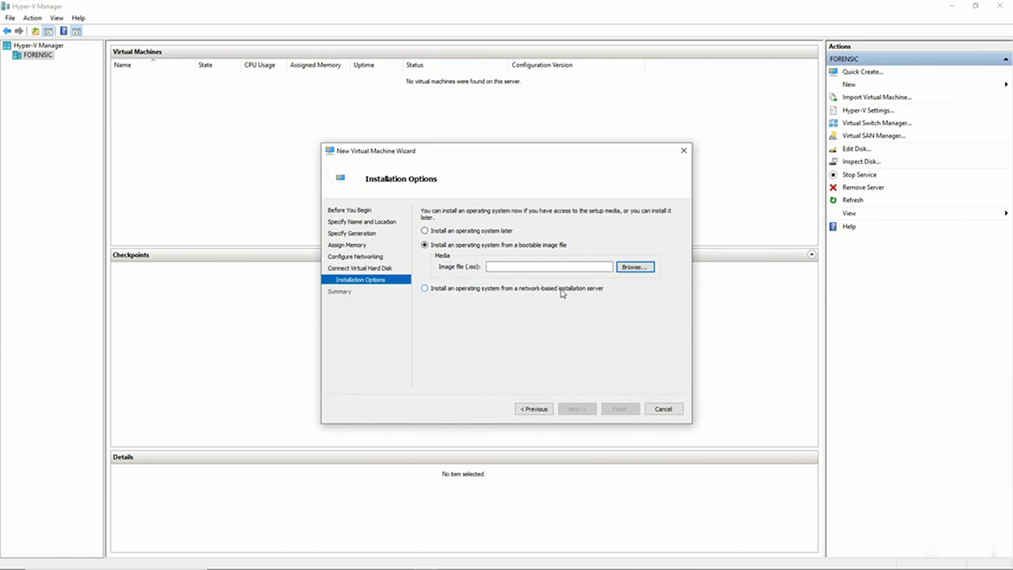
click(562, 290)
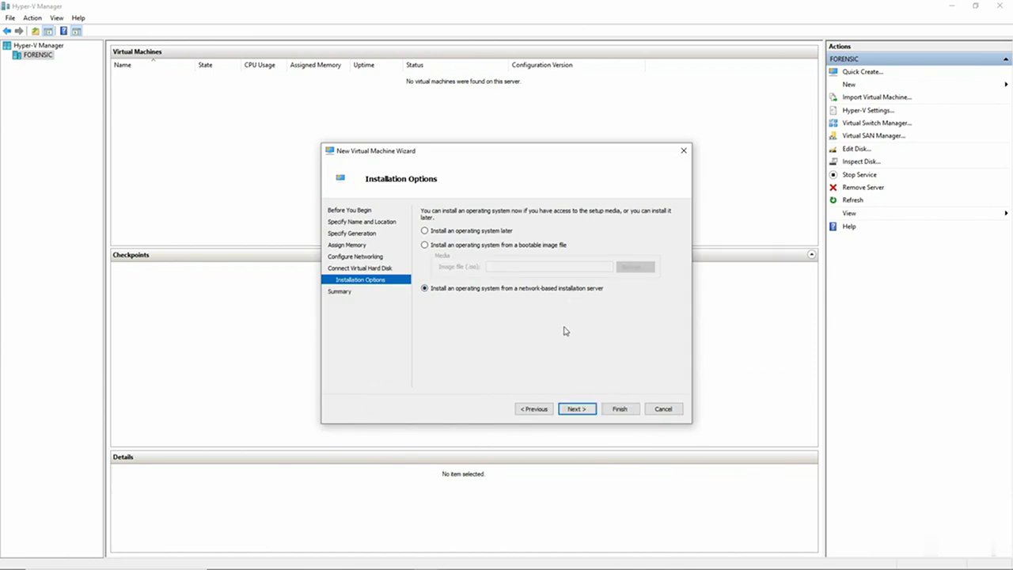
Choose to install an operating system later and finish creating the virtual machine.
click(497, 232)
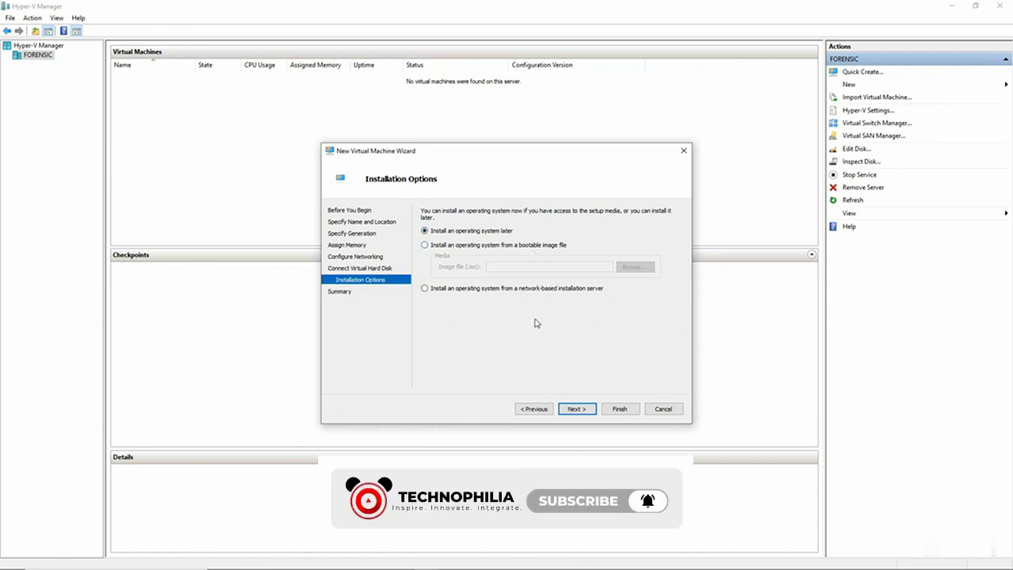
click(582, 409)
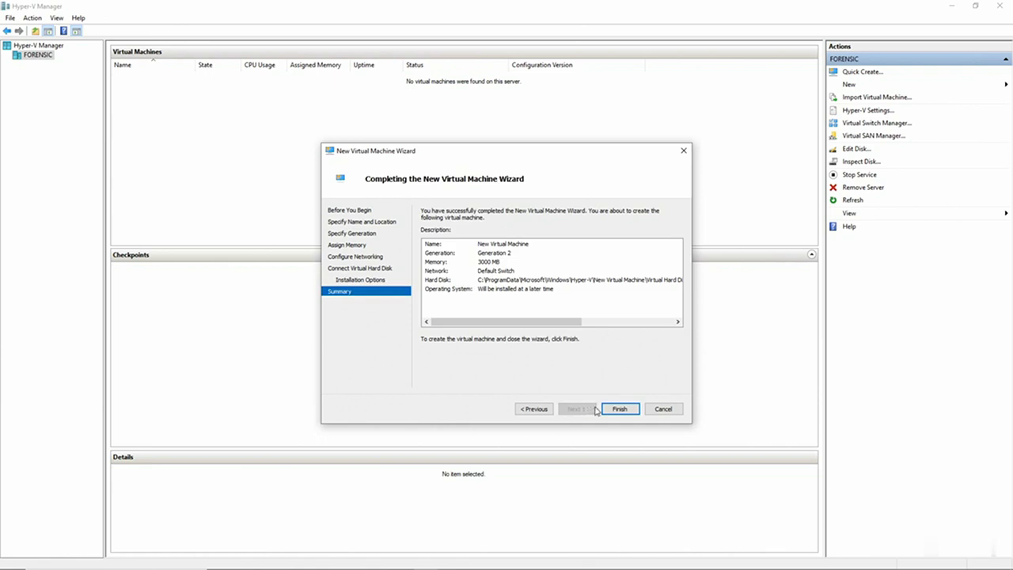
click(619, 410)
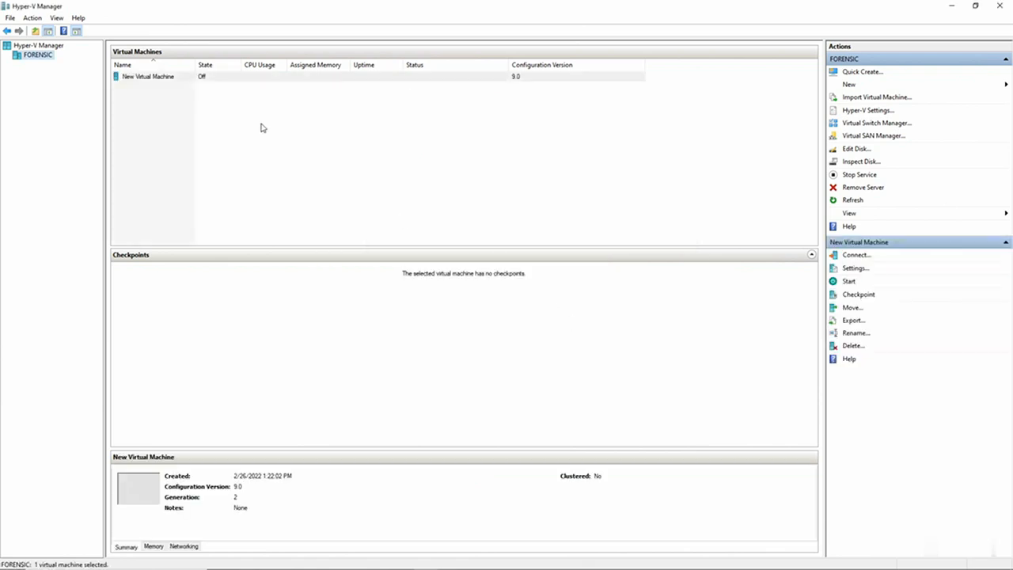
Examine the default storage folders for virtual hard disks and virtual machines in the Hyper-V settings, and close them without changes.
click(166, 77)
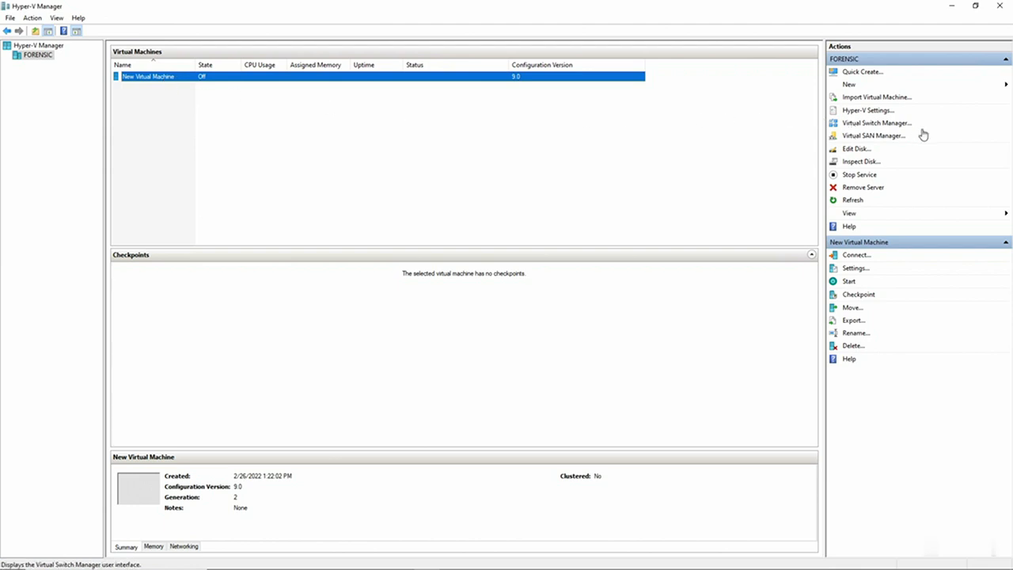
click(877, 111)
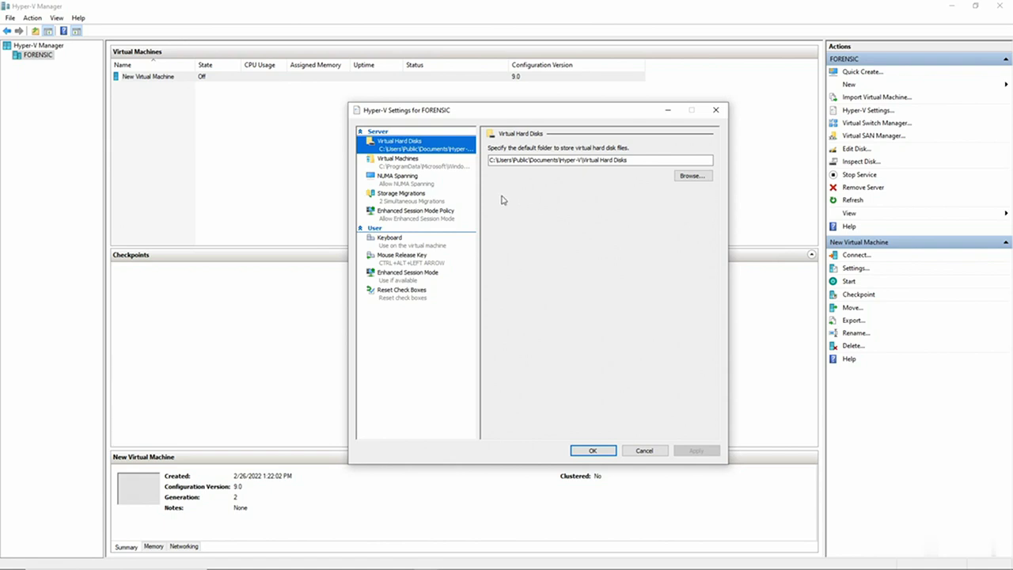
click(400, 164)
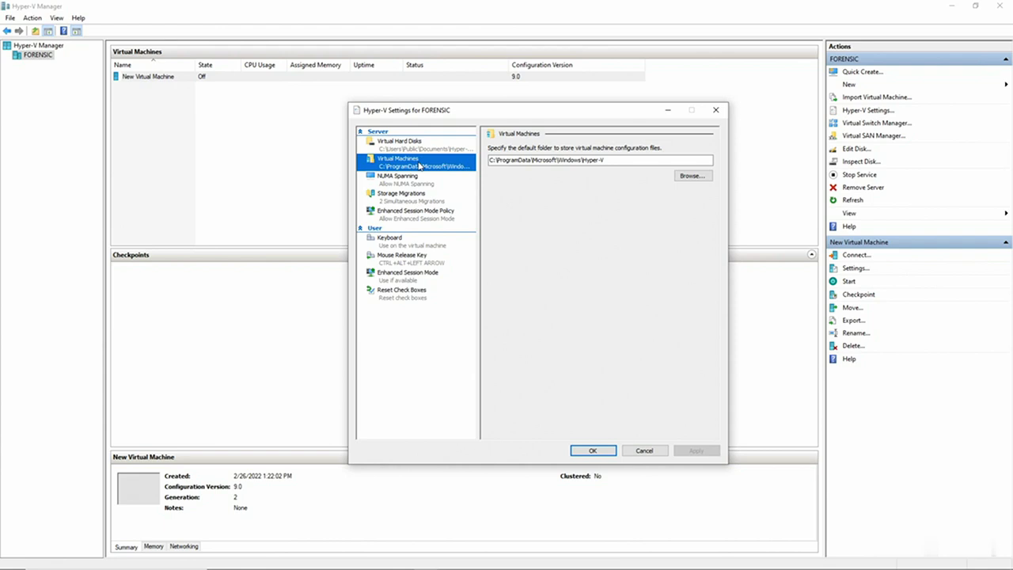
click(420, 147)
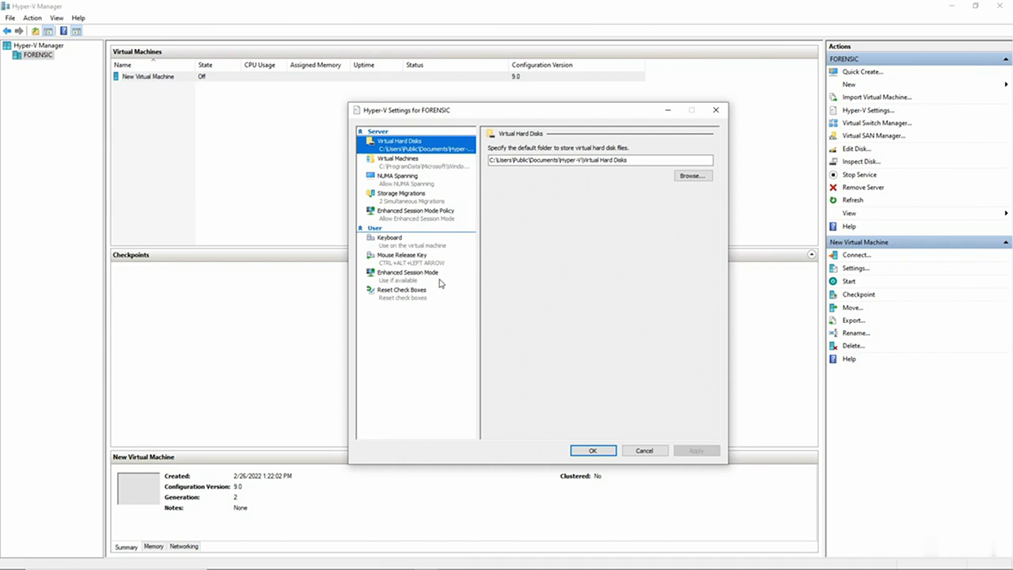
click(643, 451)
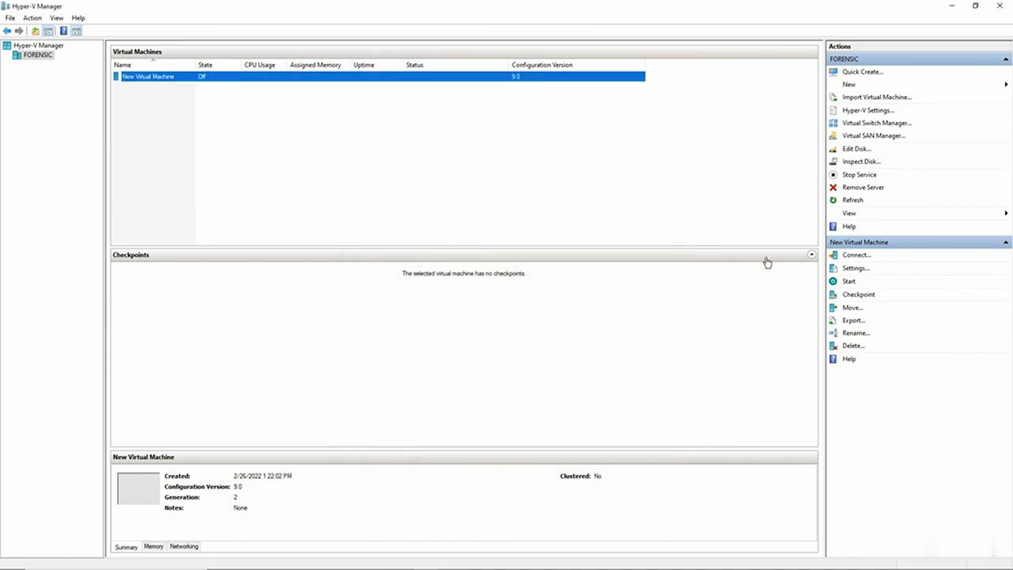
Open the Virtual Switch Manager and examine the descriptions of the Private and Internal switch types.
click(856, 125)
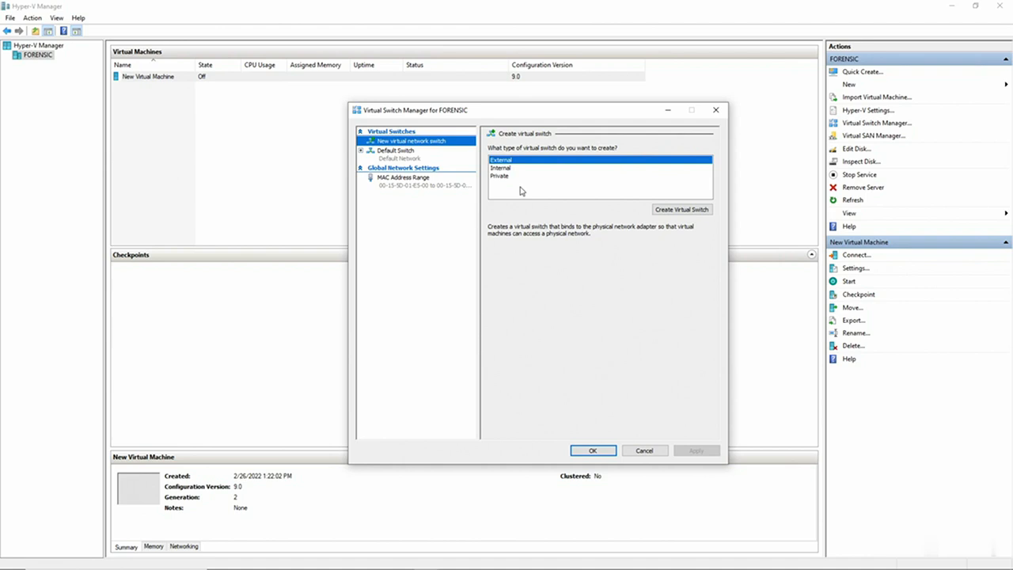
click(531, 175)
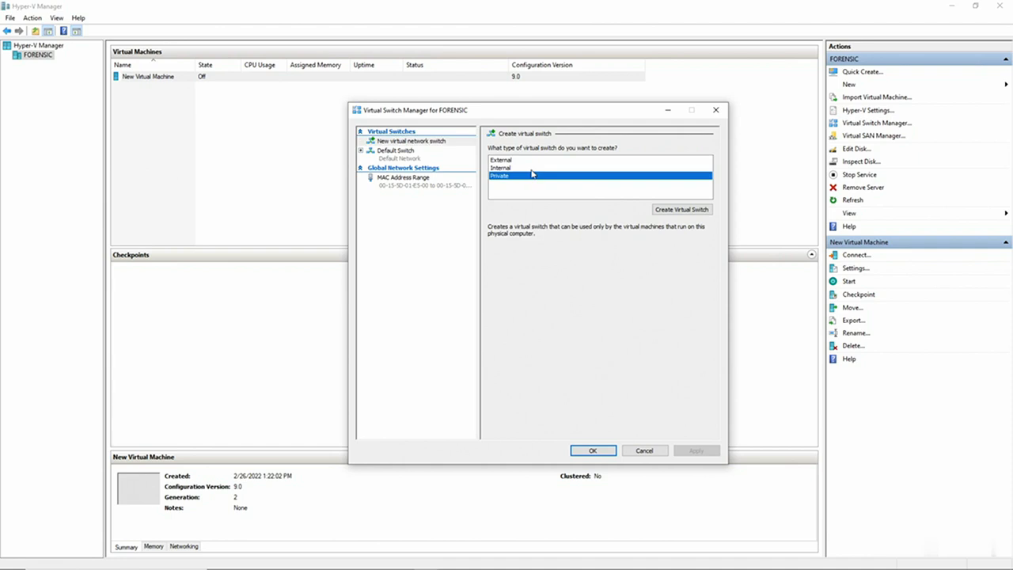
click(534, 168)
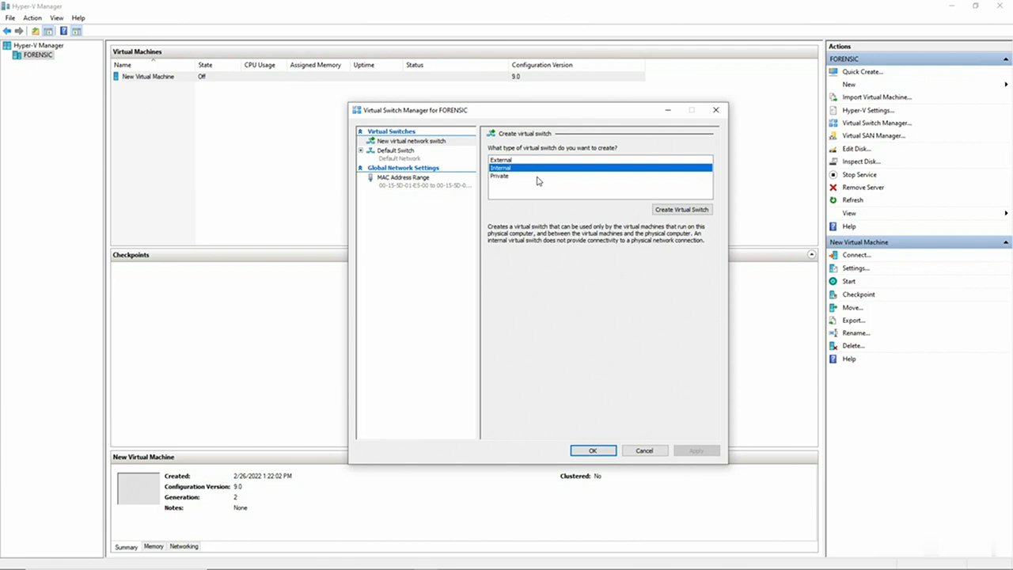
click(537, 178)
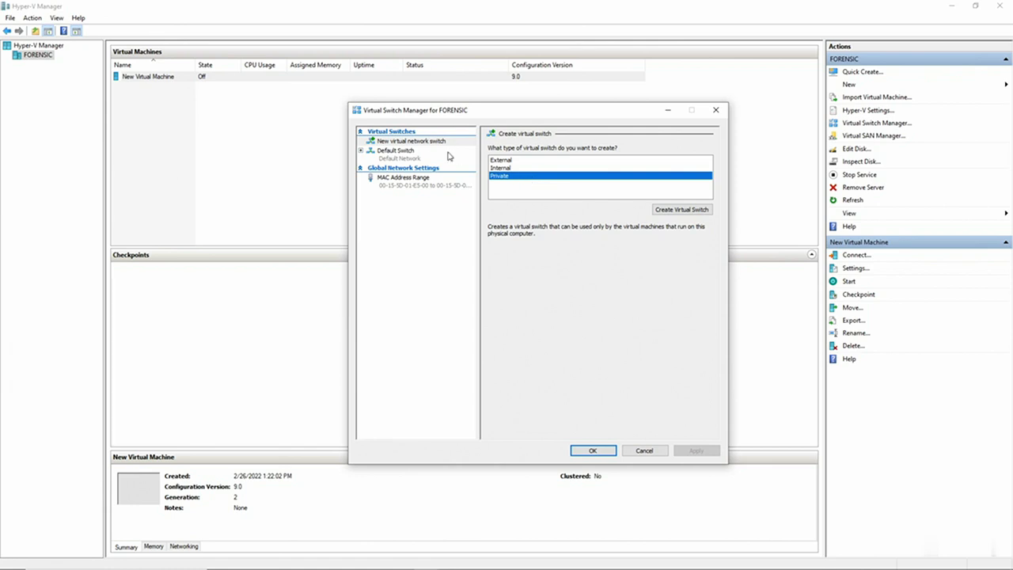
Examine the Default Switch's properties and extensions, and the global MAC address range.
click(412, 155)
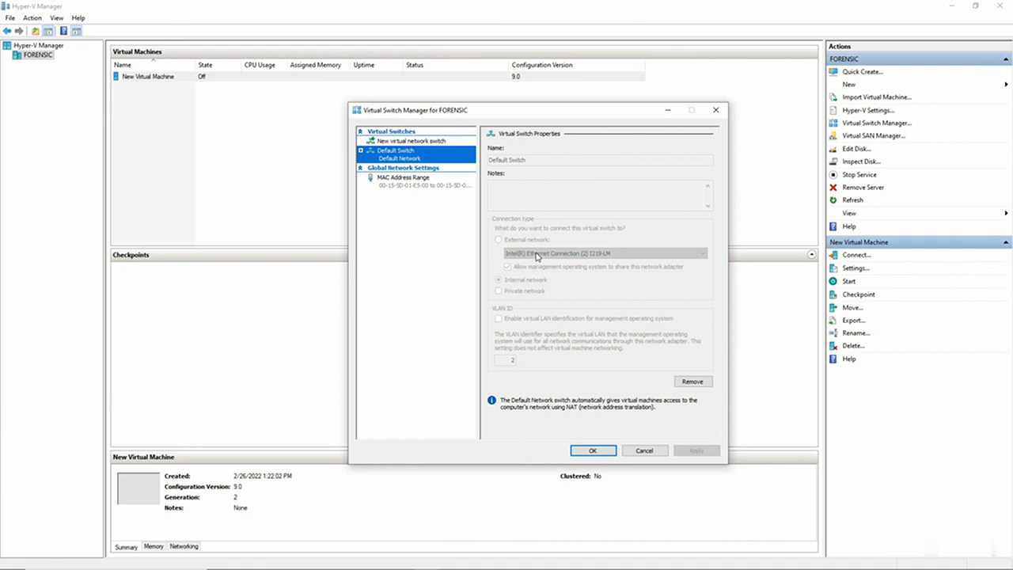
click(362, 151)
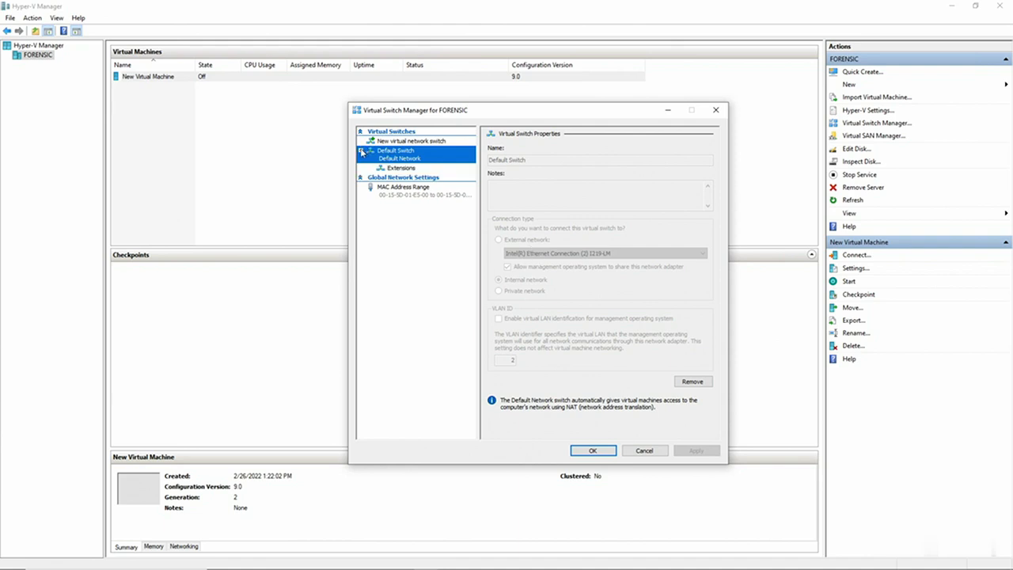
click(402, 168)
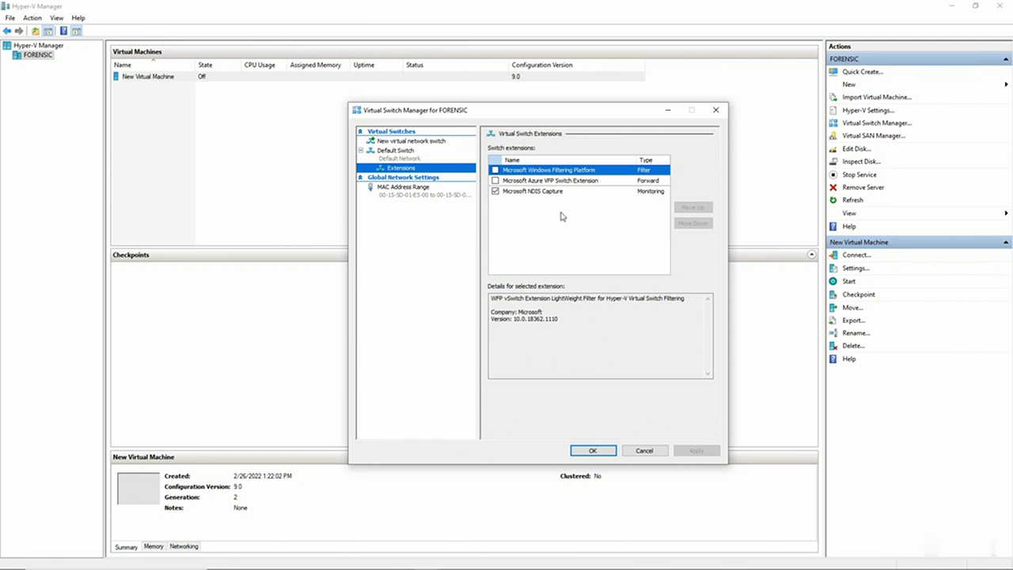
click(419, 195)
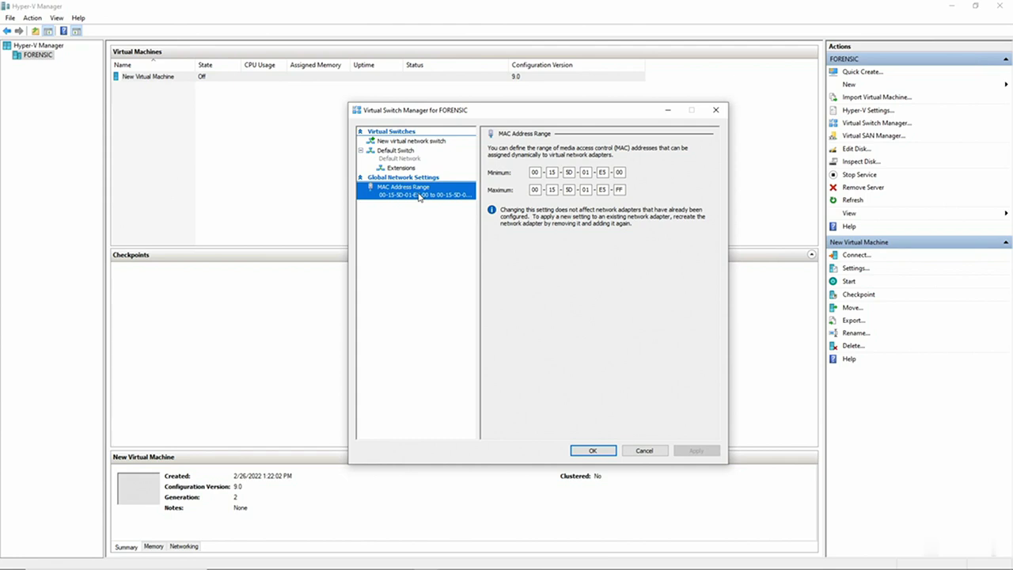
Try creating a private virtual switch, switch its connection type through internal and private to external network, and discard it.
click(423, 143)
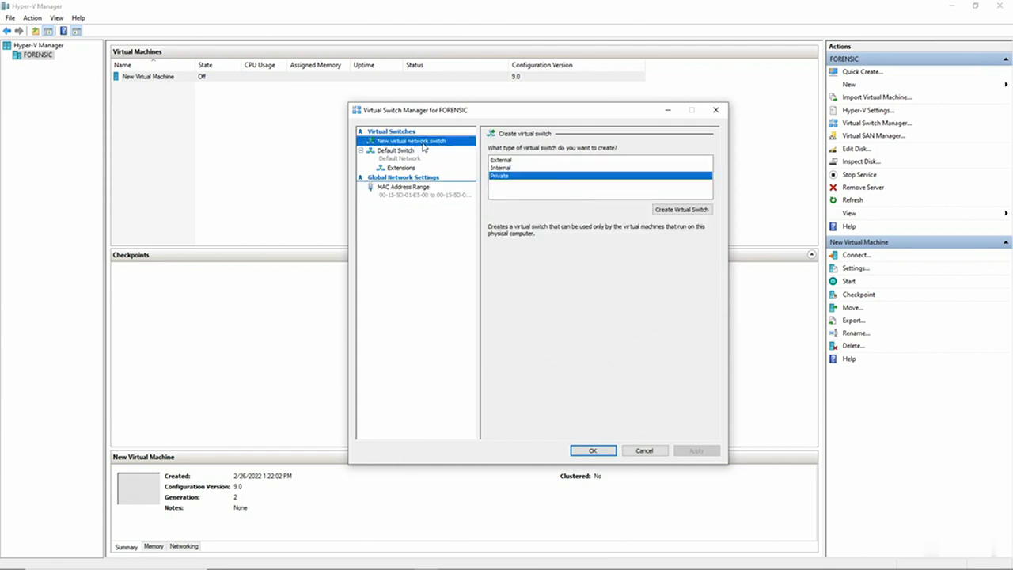
click(680, 210)
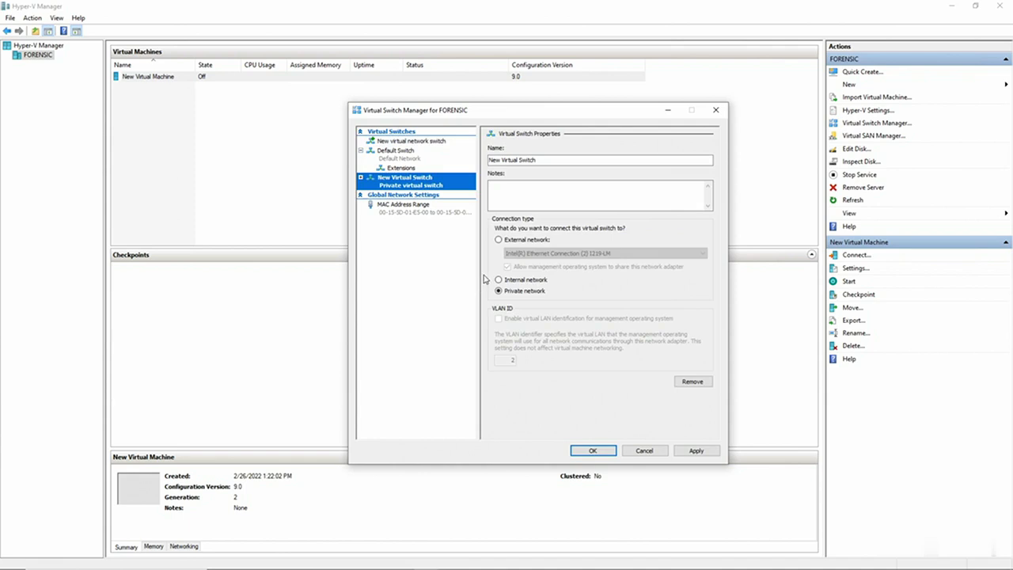
click(533, 241)
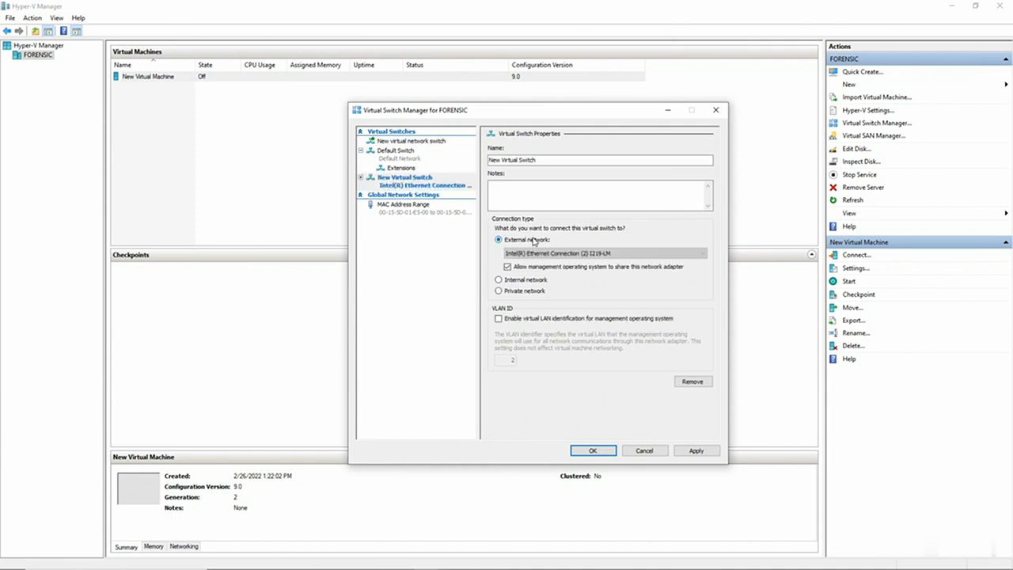
click(526, 281)
click(524, 292)
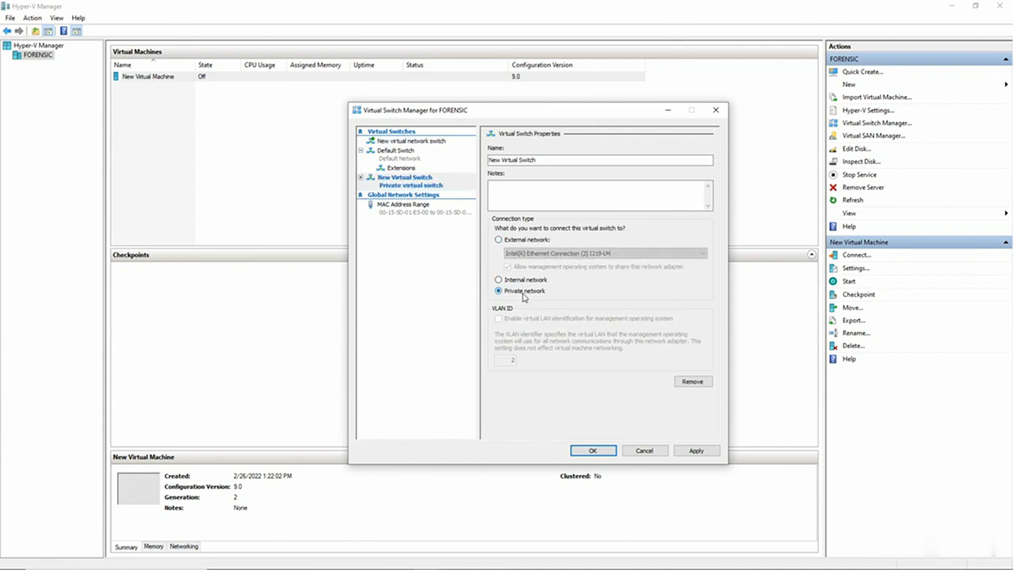
click(524, 239)
click(663, 254)
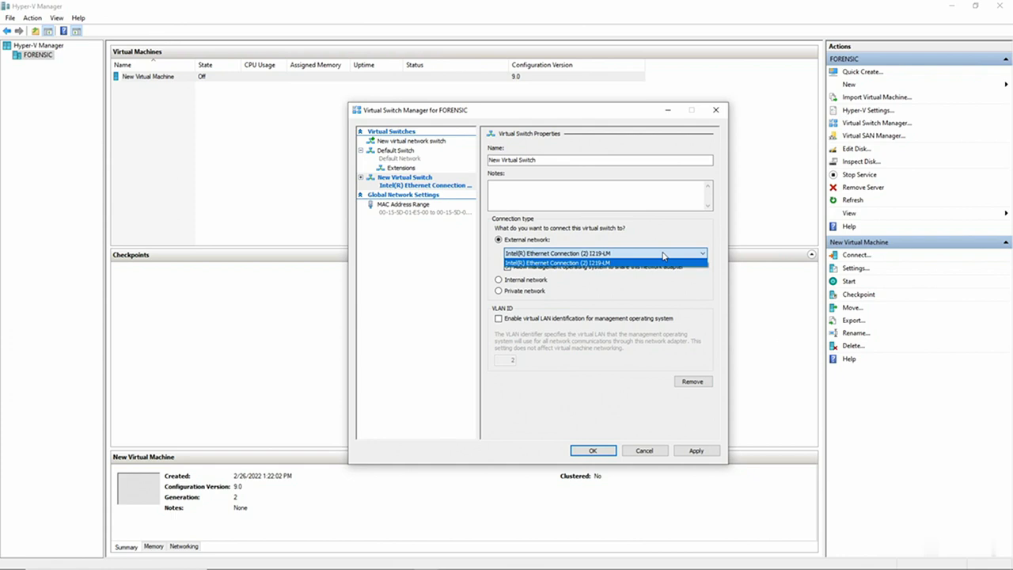
click(679, 230)
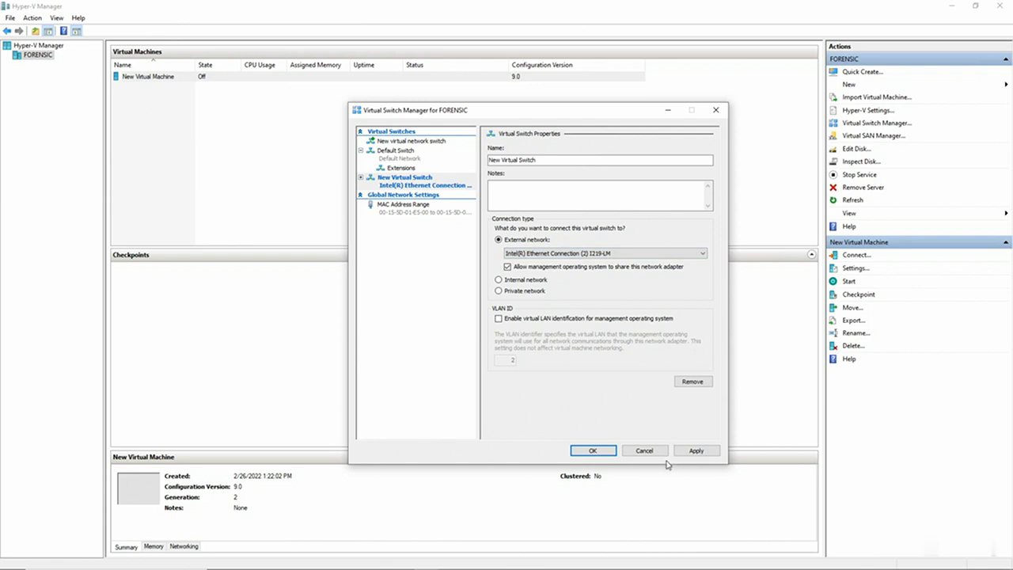
click(644, 450)
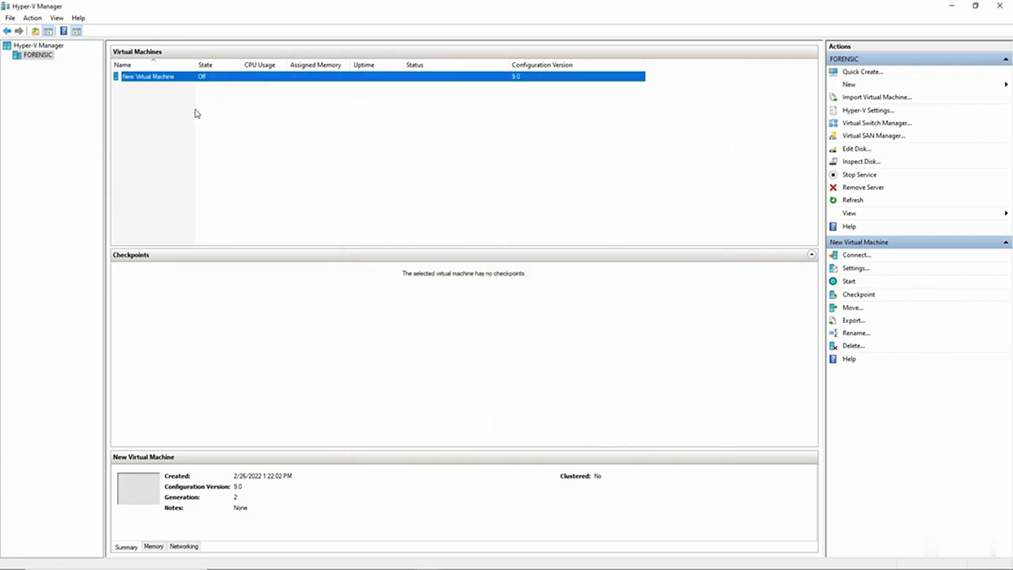
Create a Windows 11 dev environment virtual machine on the FORENSIC server with Quick Create.
right_click(41, 57)
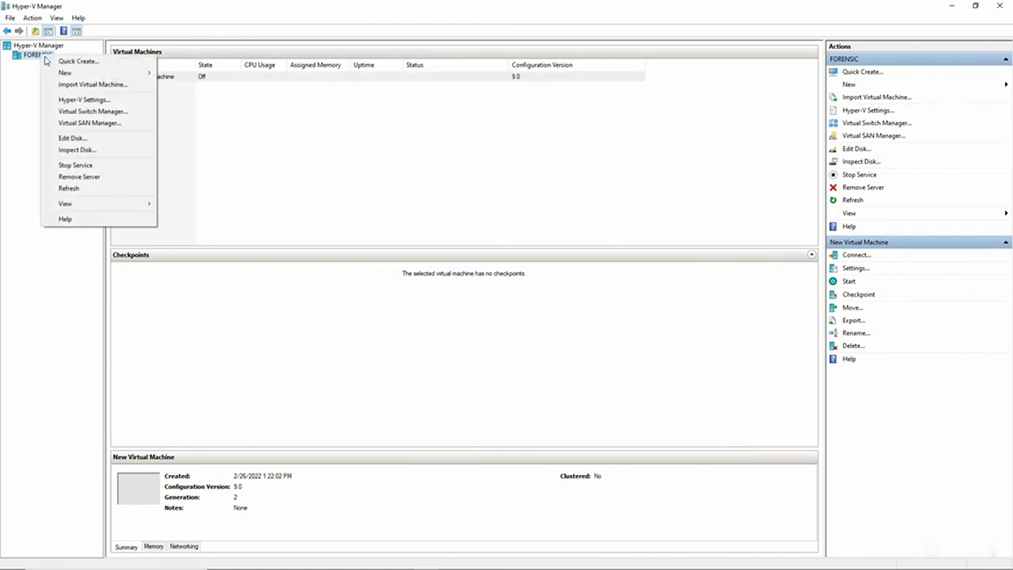
click(78, 61)
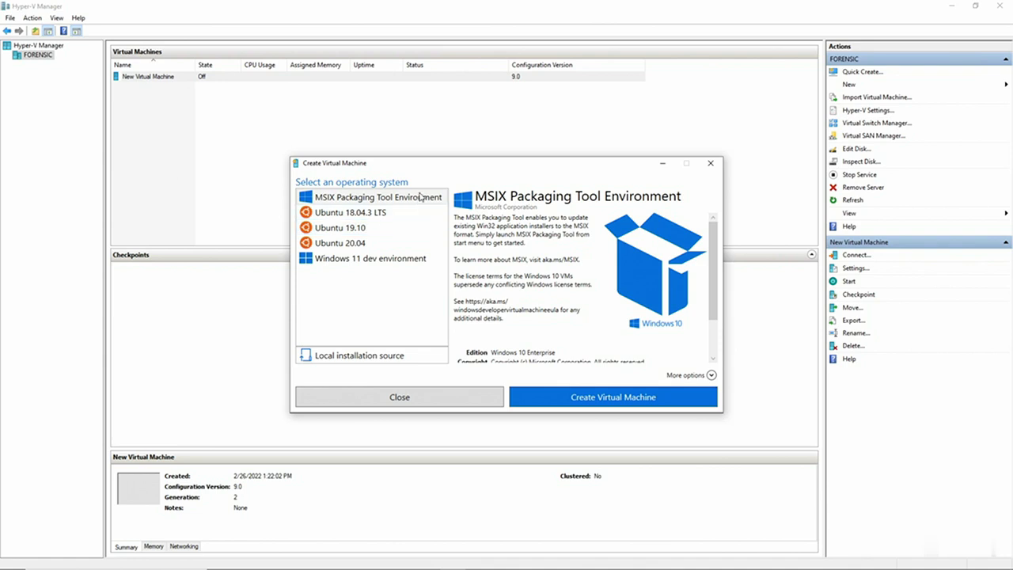
click(393, 262)
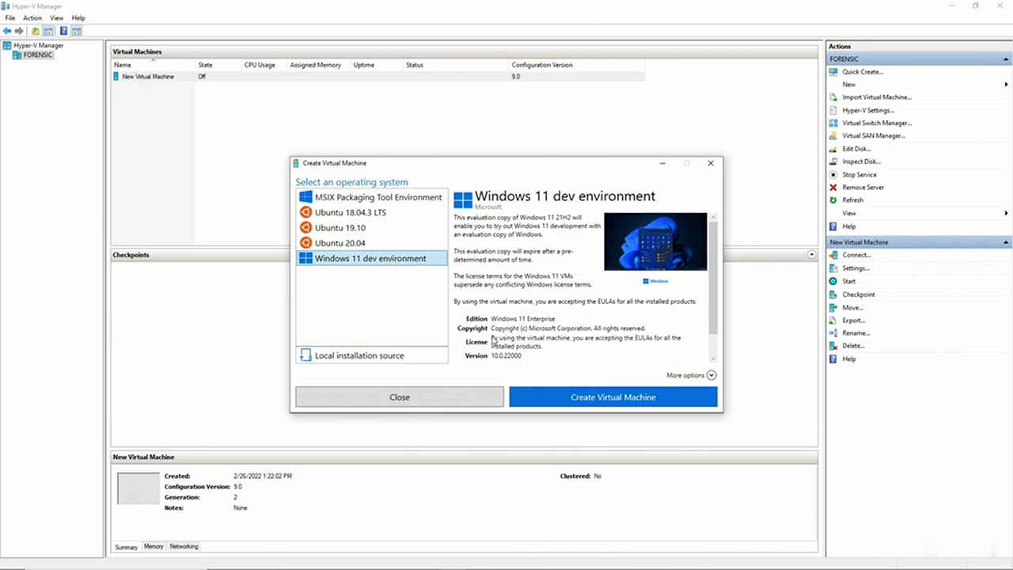
click(581, 400)
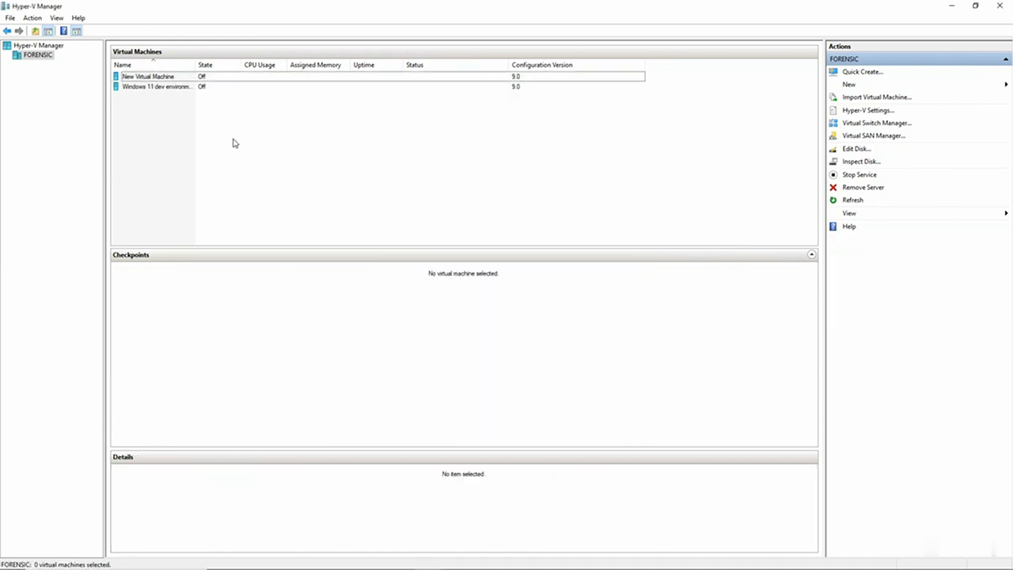
Open the settings of the Windows 11 dev environment virtual machine and examine its security, memory and processor options.
click(167, 91)
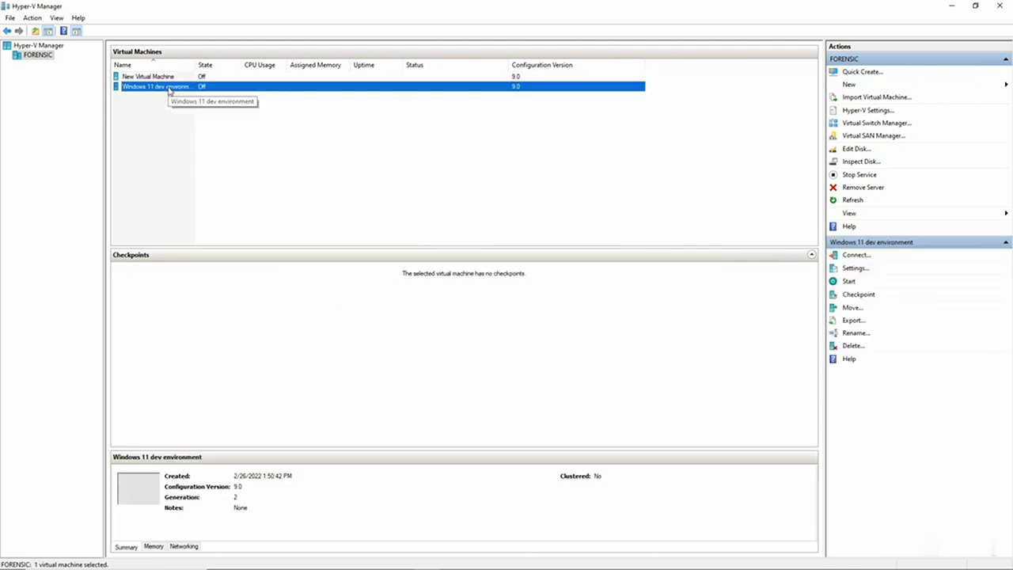
right_click(168, 90)
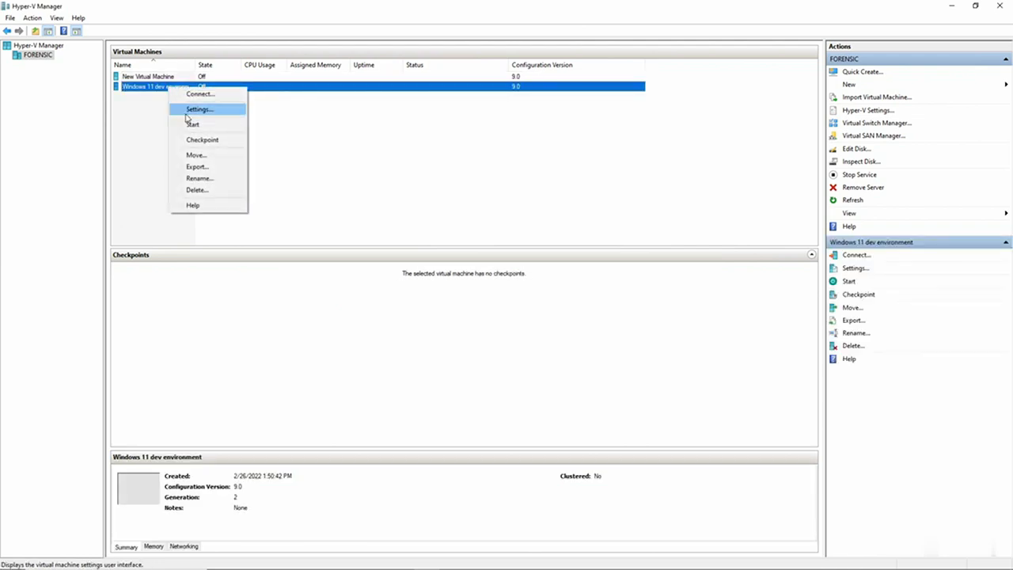
click(190, 109)
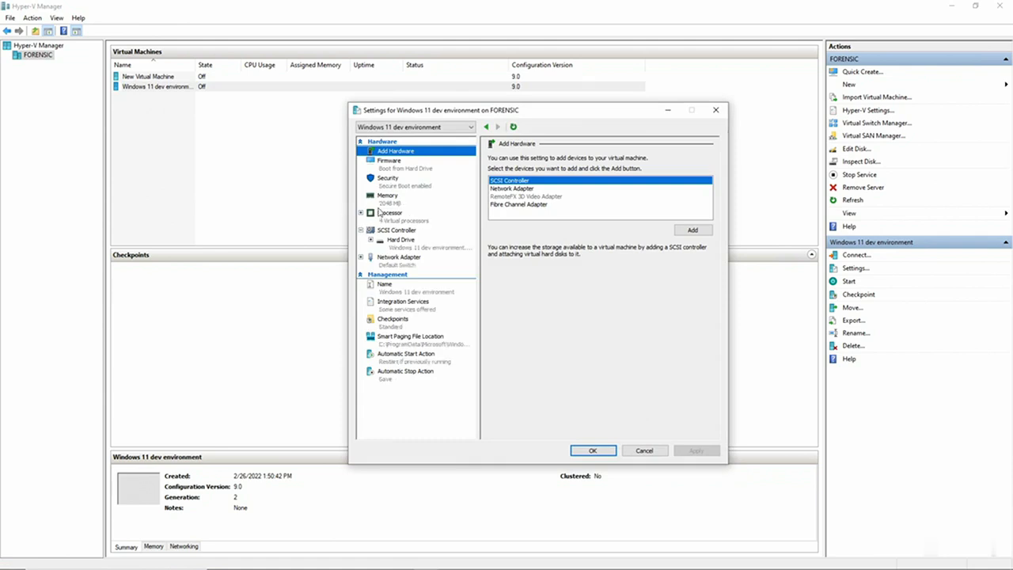
click(407, 186)
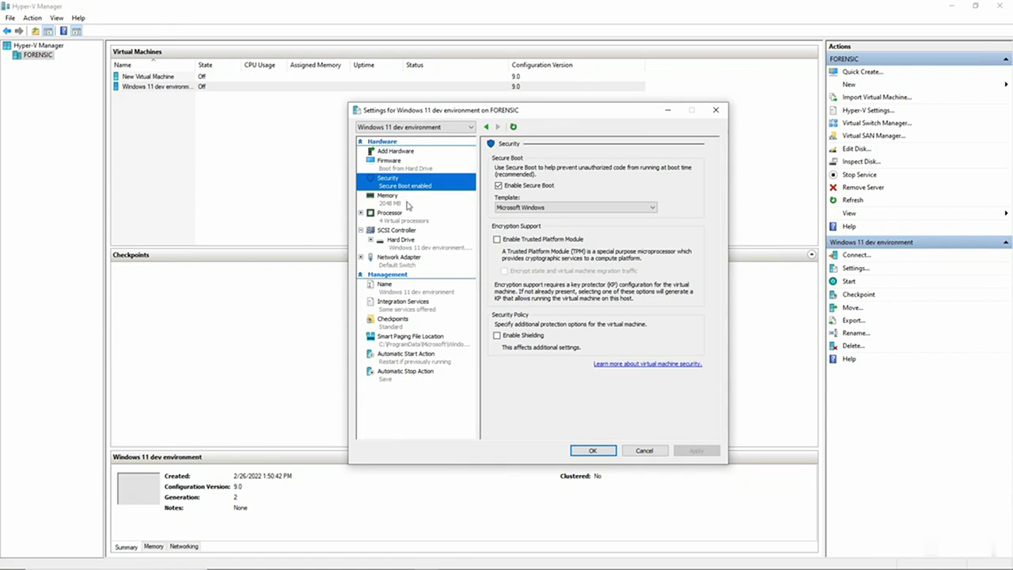
click(407, 203)
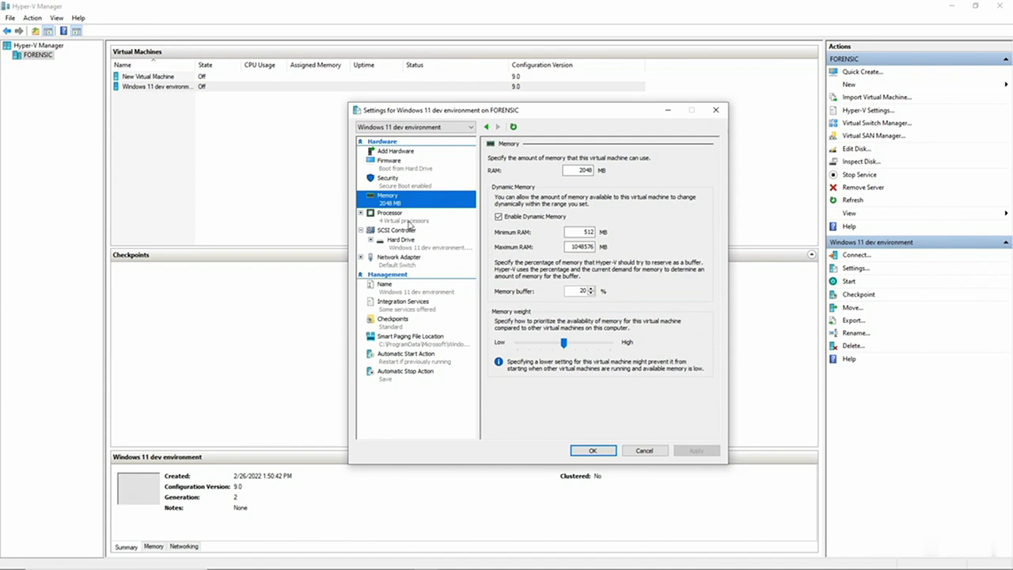
click(410, 224)
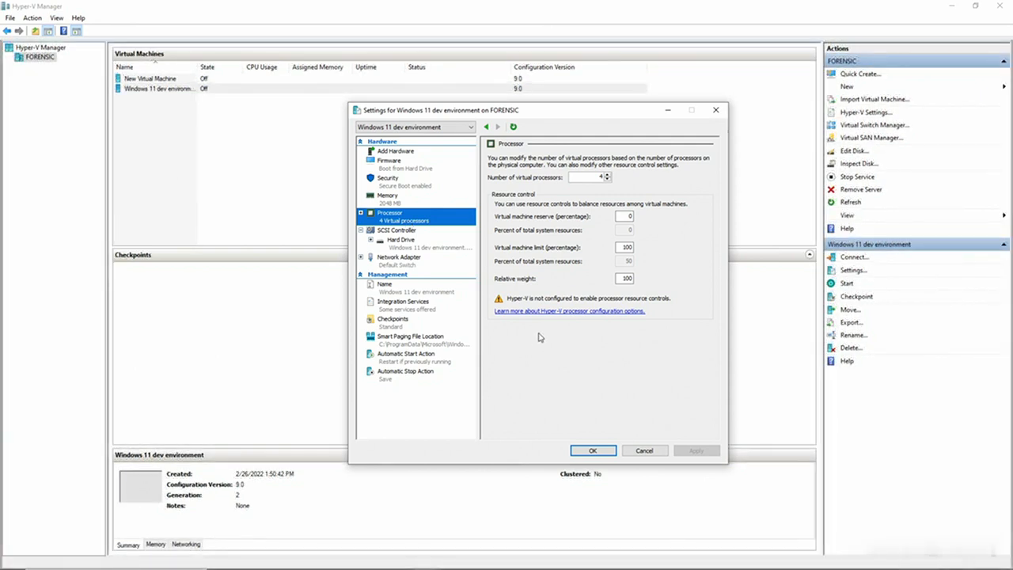
Set the Windows 11 dev environment's automatic start action to always start this virtual machine automatically and save the settings.
click(417, 356)
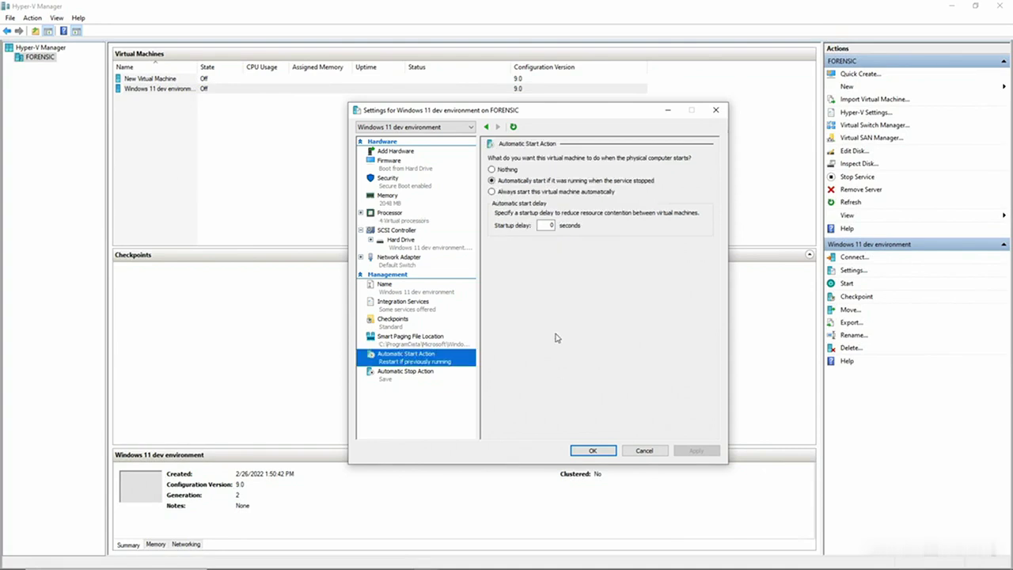
click(507, 170)
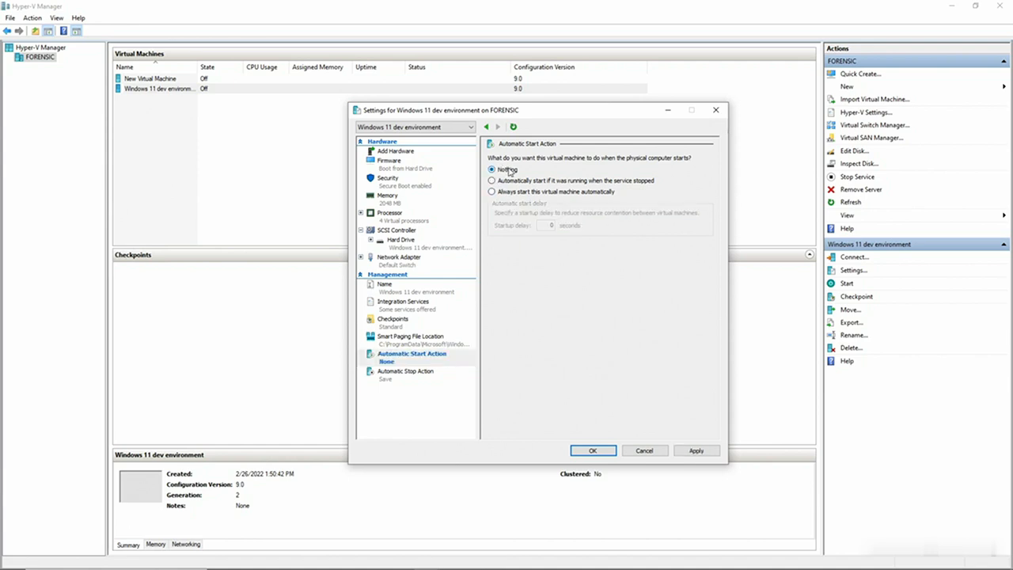
click(529, 182)
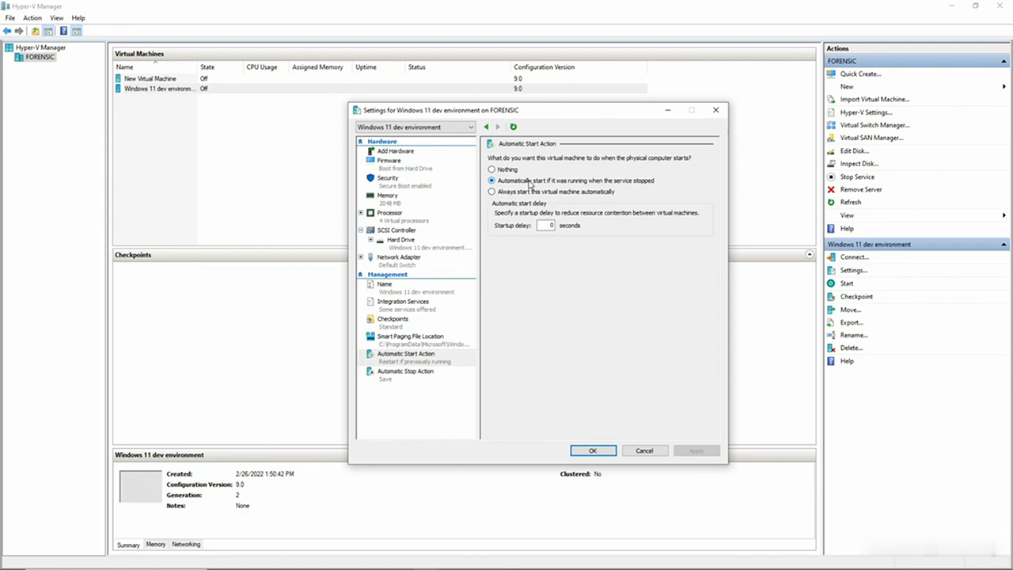
click(526, 193)
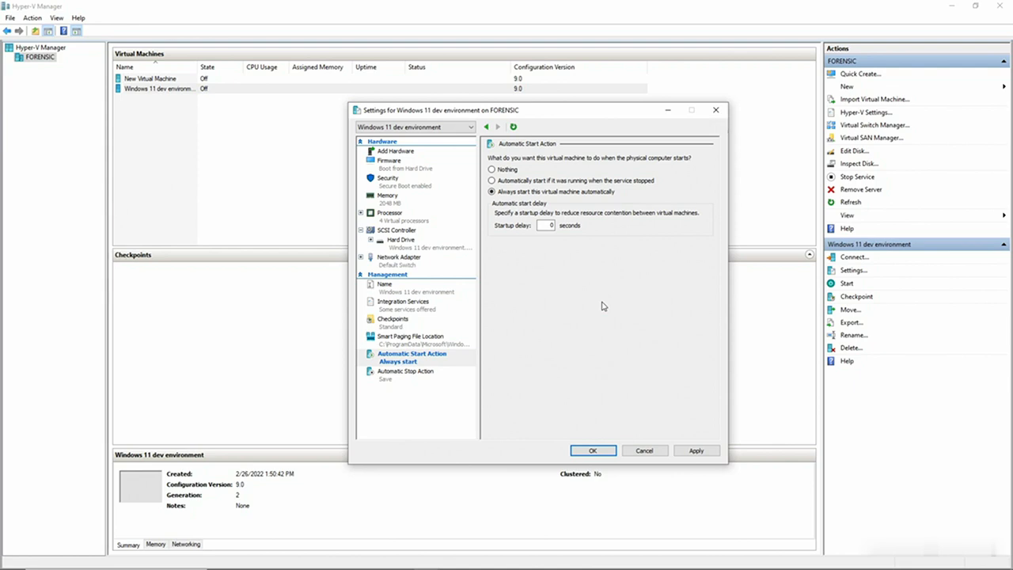
click(592, 449)
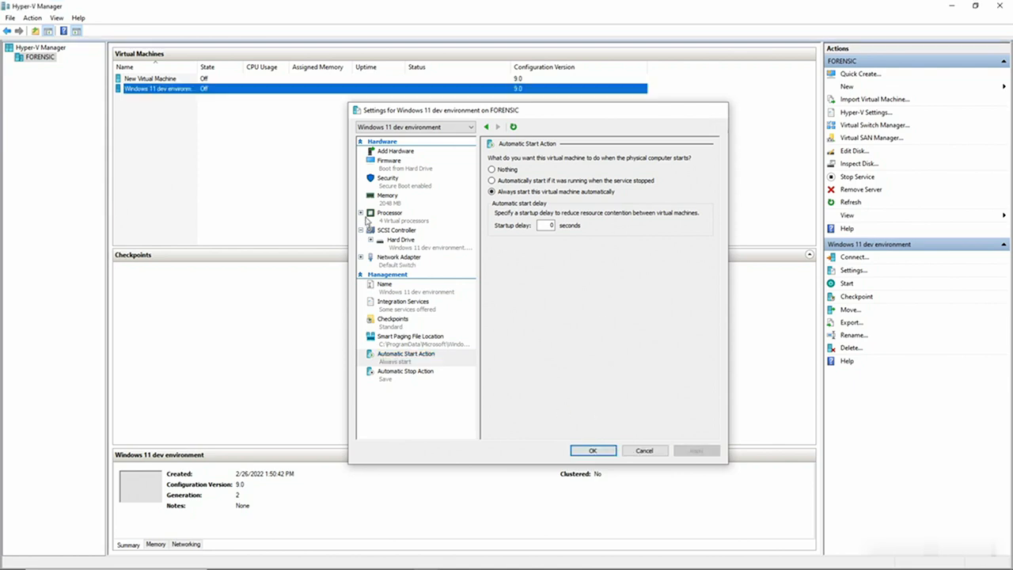
Connect to the Windows 11 dev environment virtual machine and start it.
double_click(225, 89)
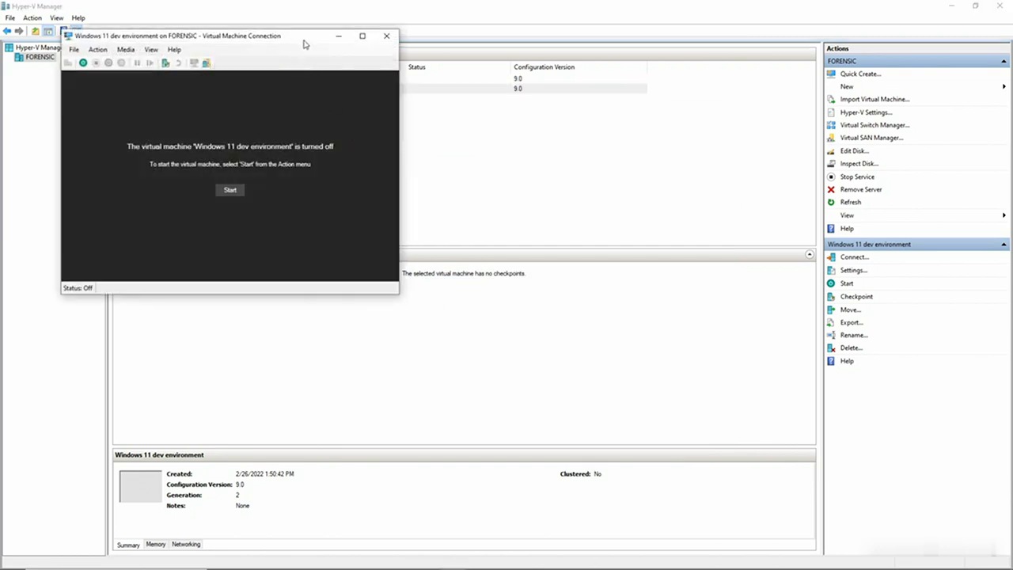
drag(305, 44, 545, 73)
click(472, 222)
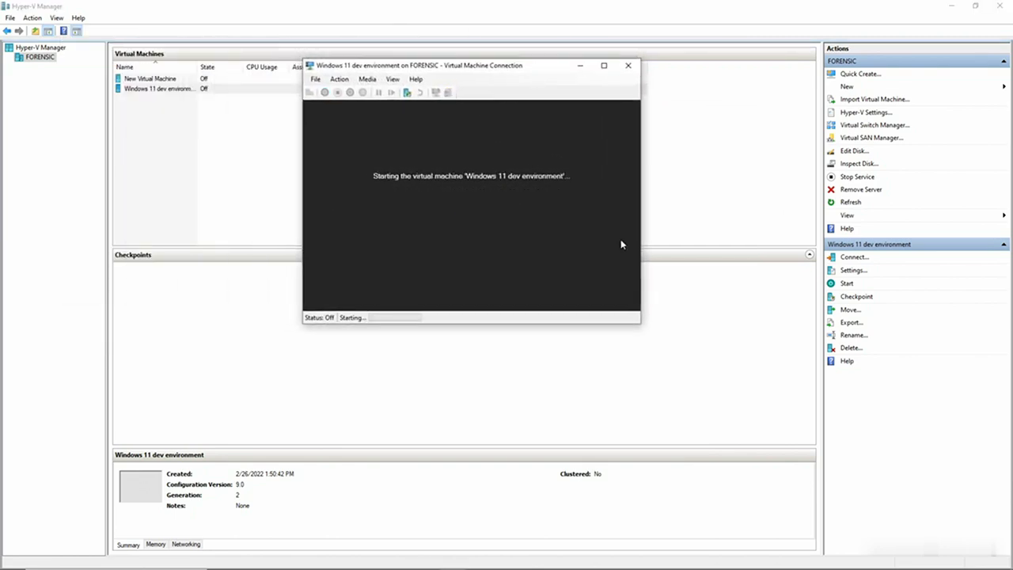